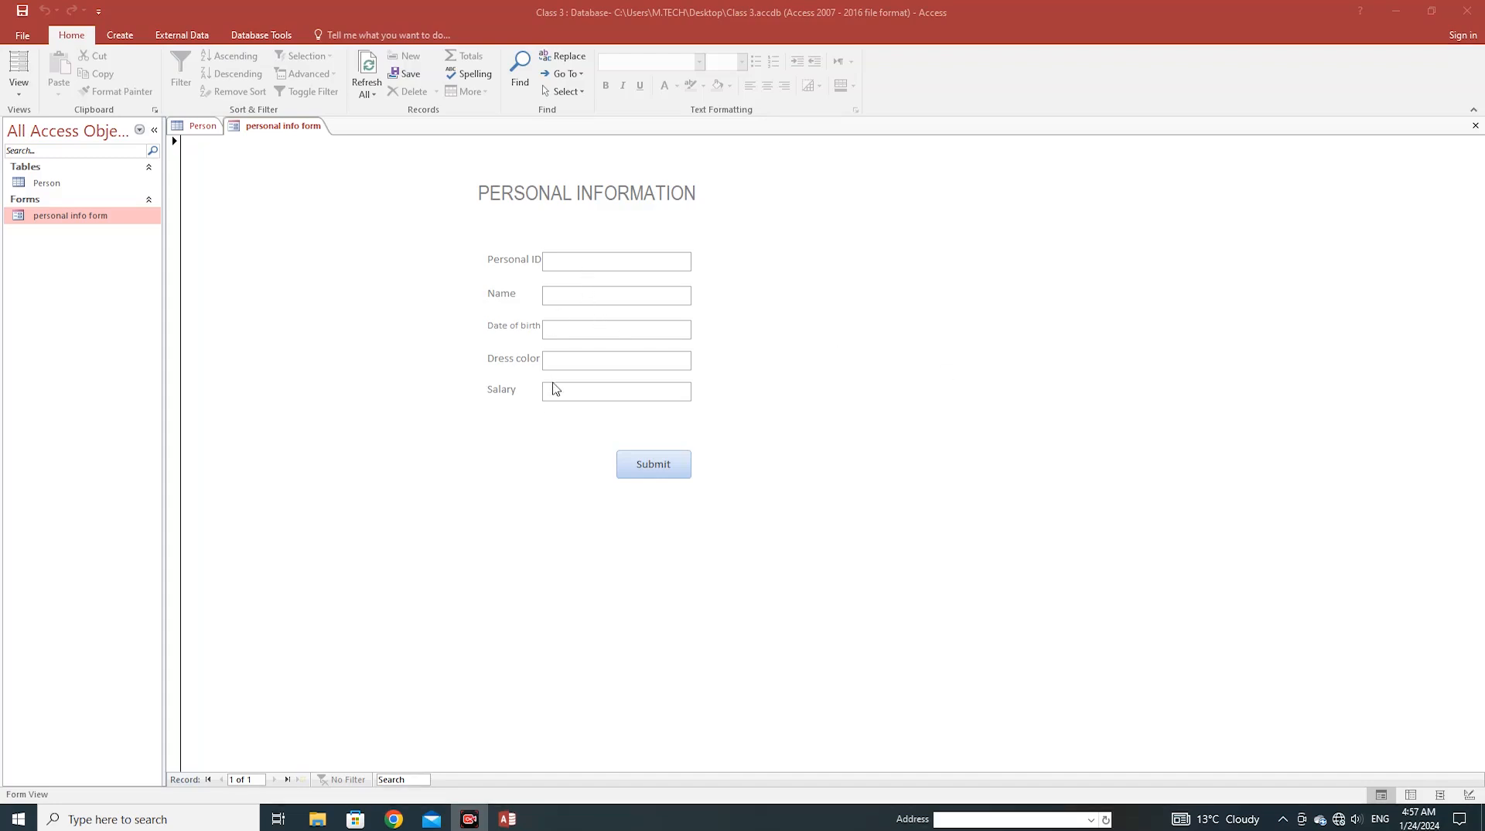
Step: Check the Person table's columns, and open the personal info form in Design View
click(198, 128)
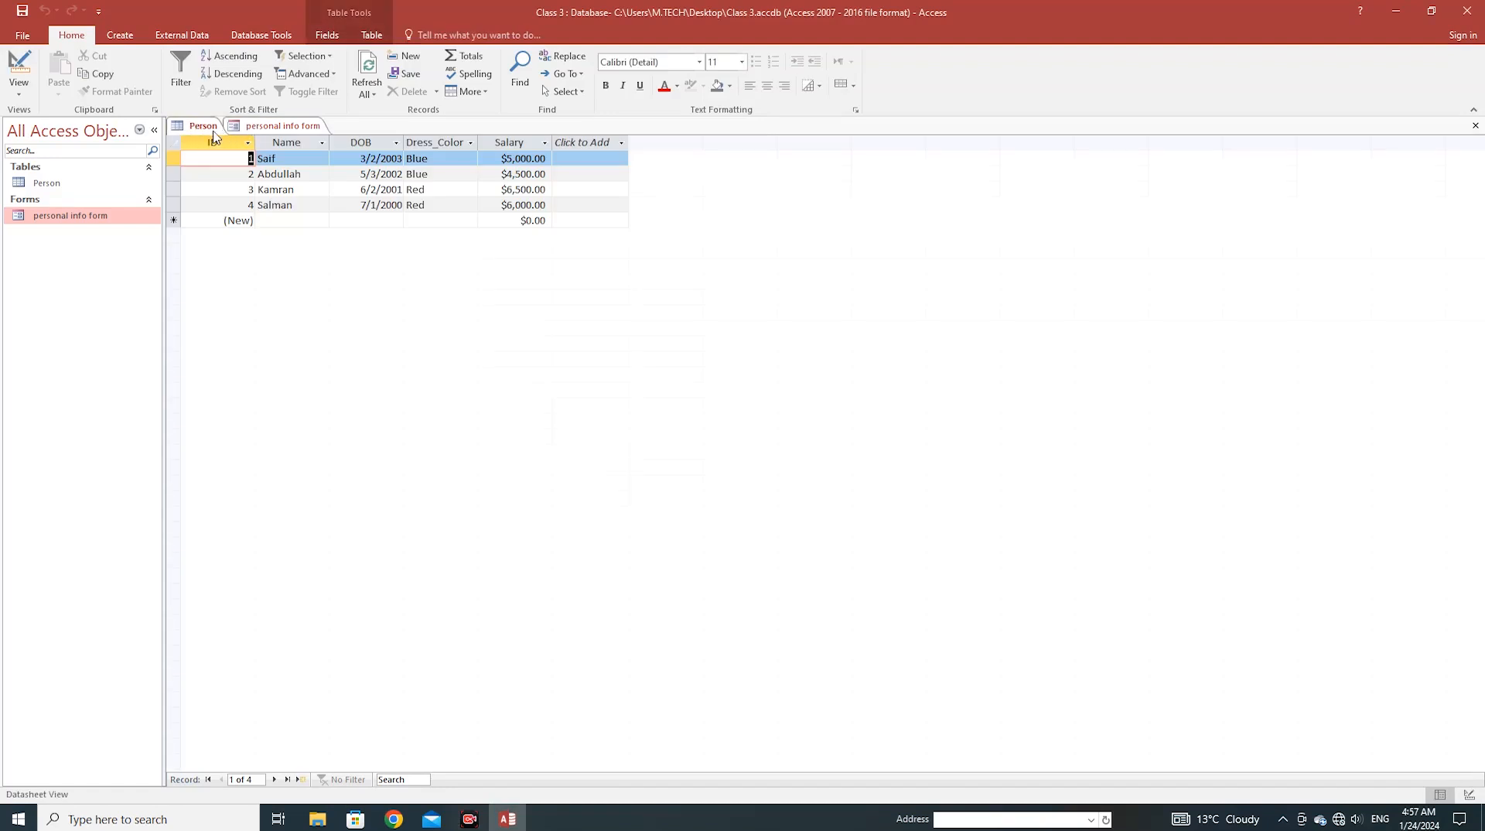
click(294, 128)
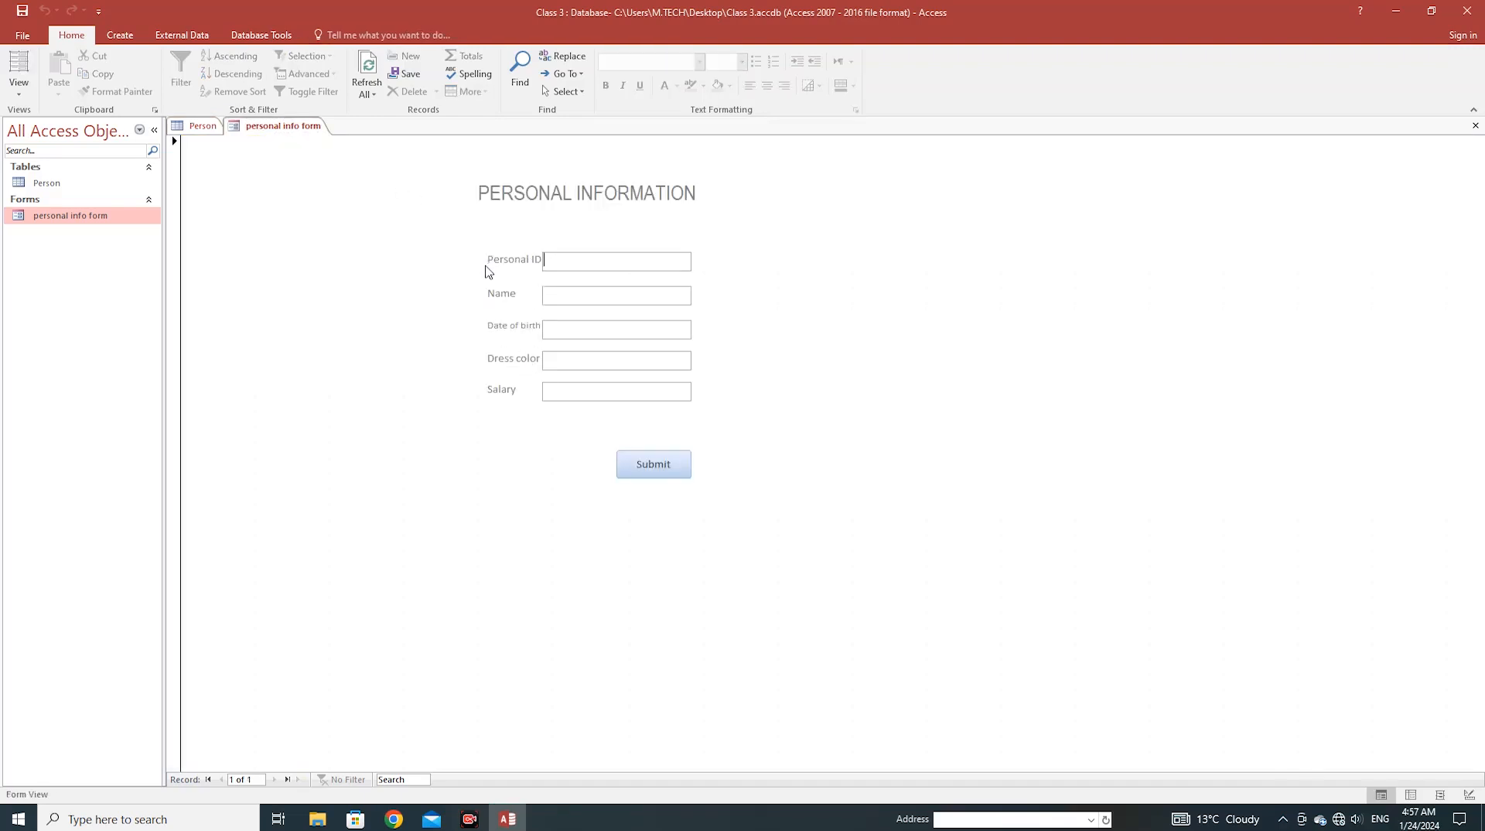
right_click(294, 126)
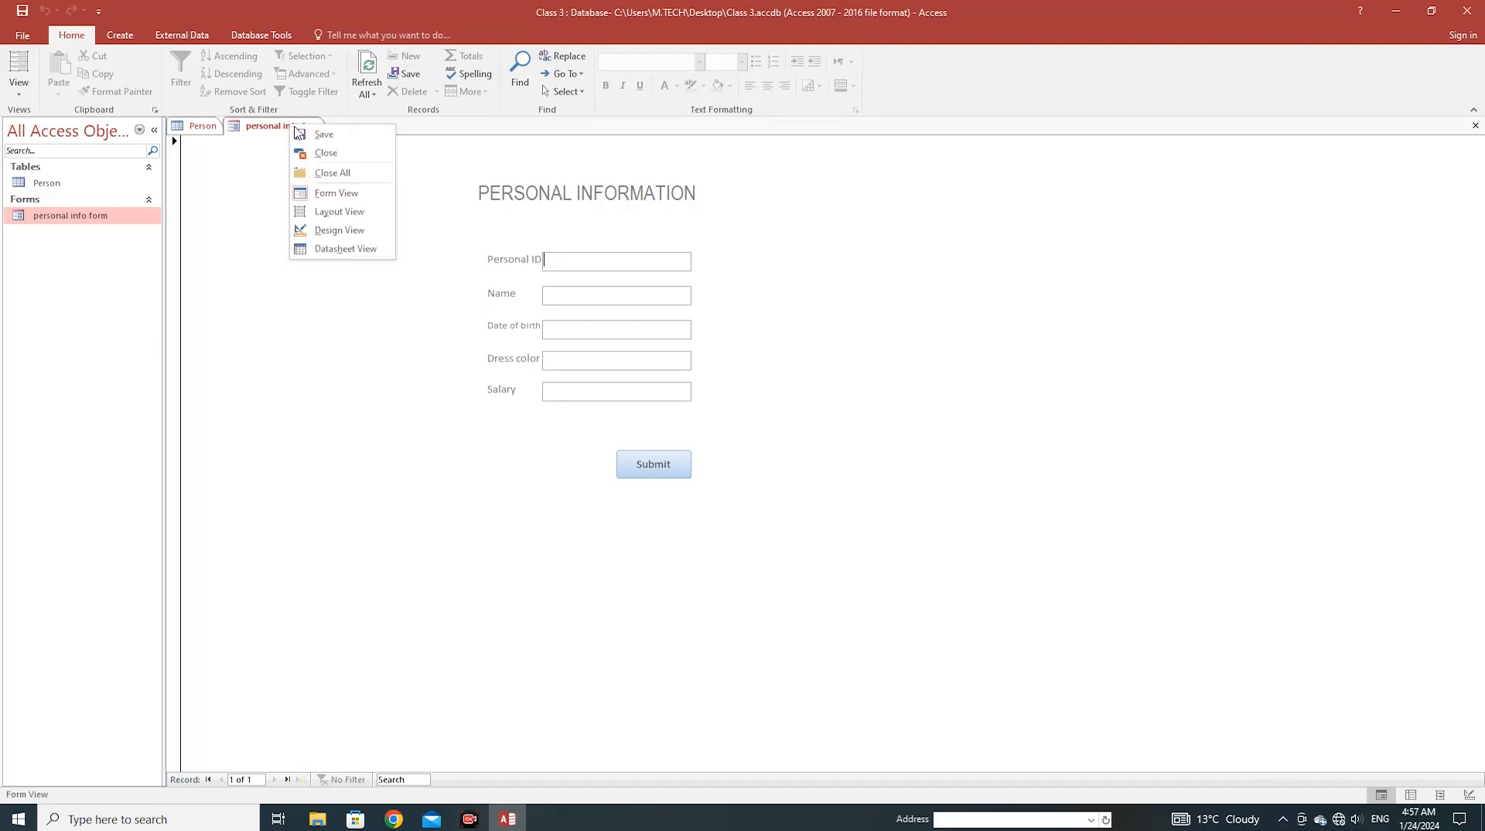
click(347, 232)
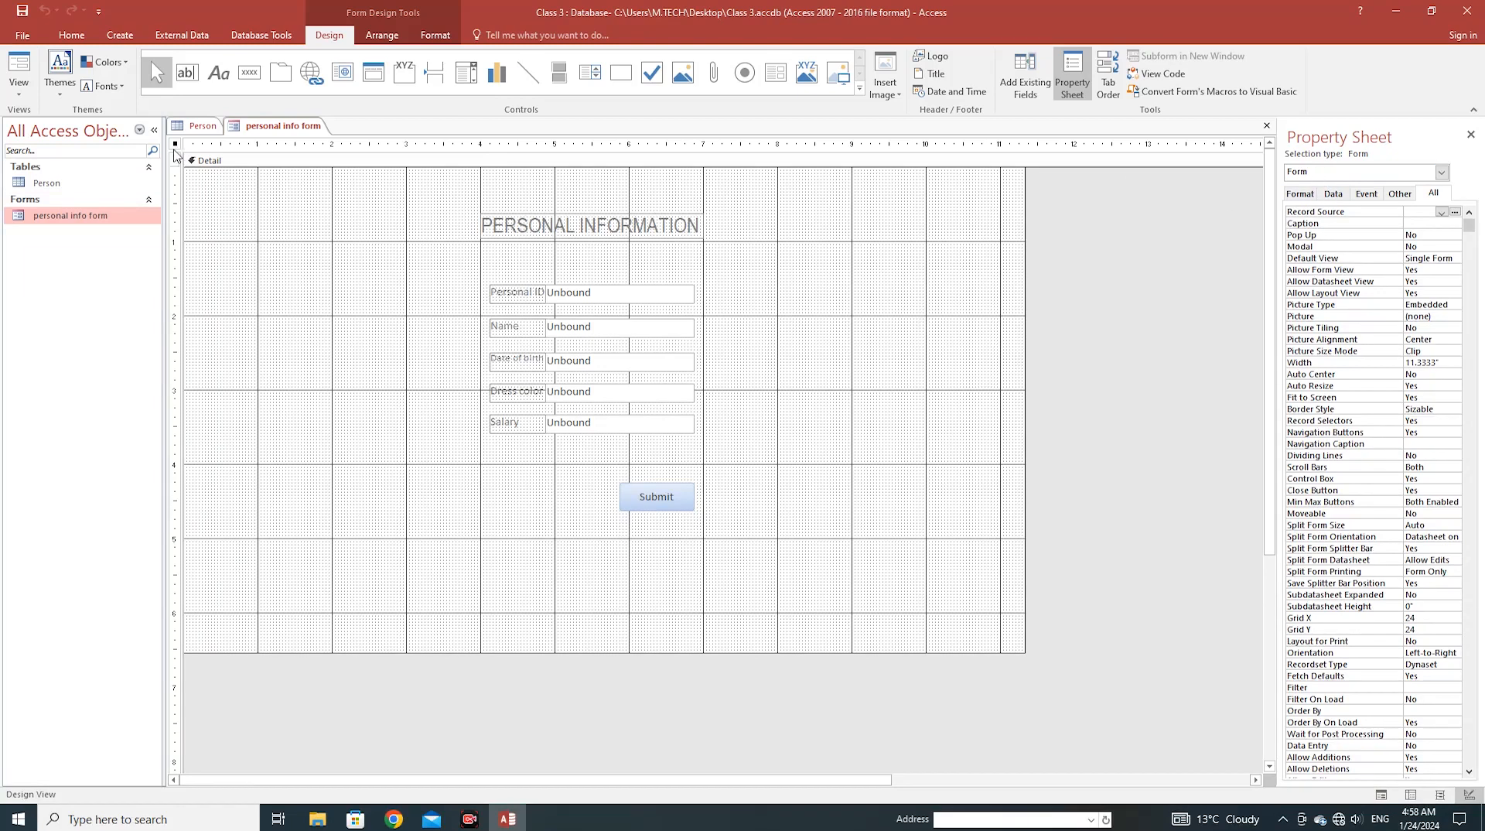
Step: Set the record source of the whole personal info form to the Person table
click(175, 145)
click(1334, 195)
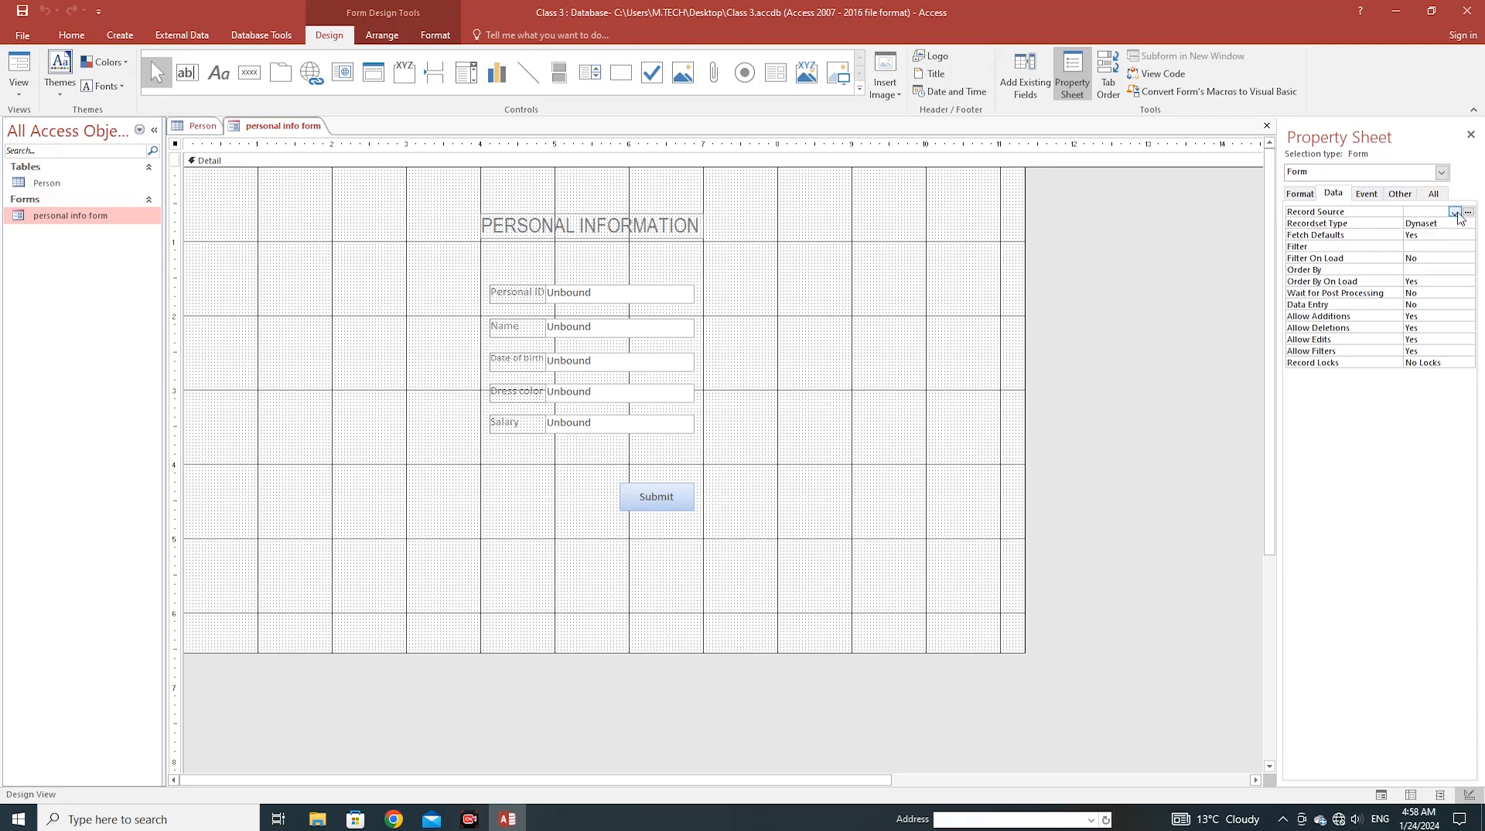
click(1455, 212)
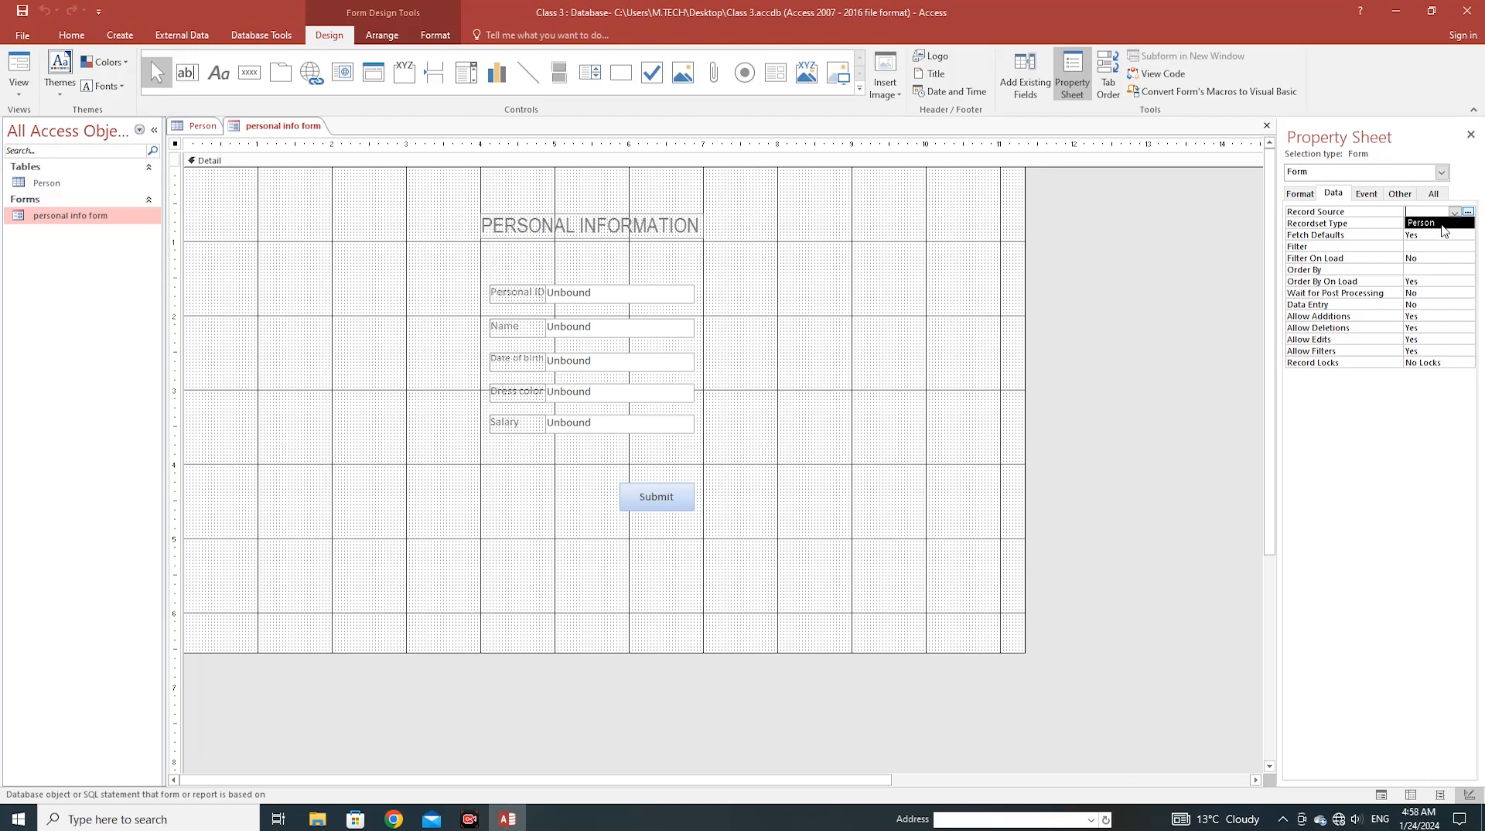
click(1439, 223)
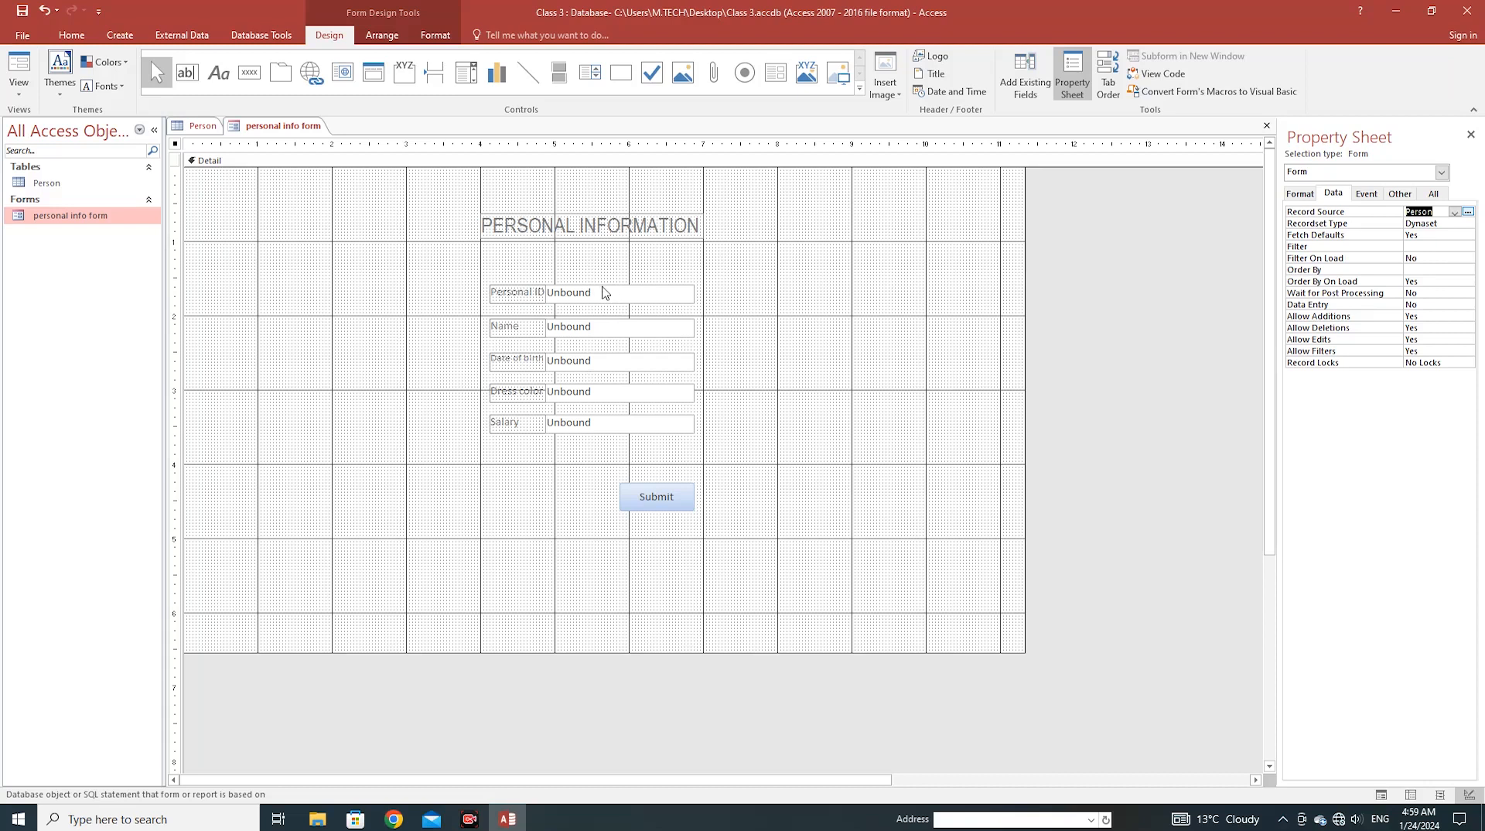
Step: Bind the Personal ID text box to the ID field and the Name text box to the Name field
click(609, 292)
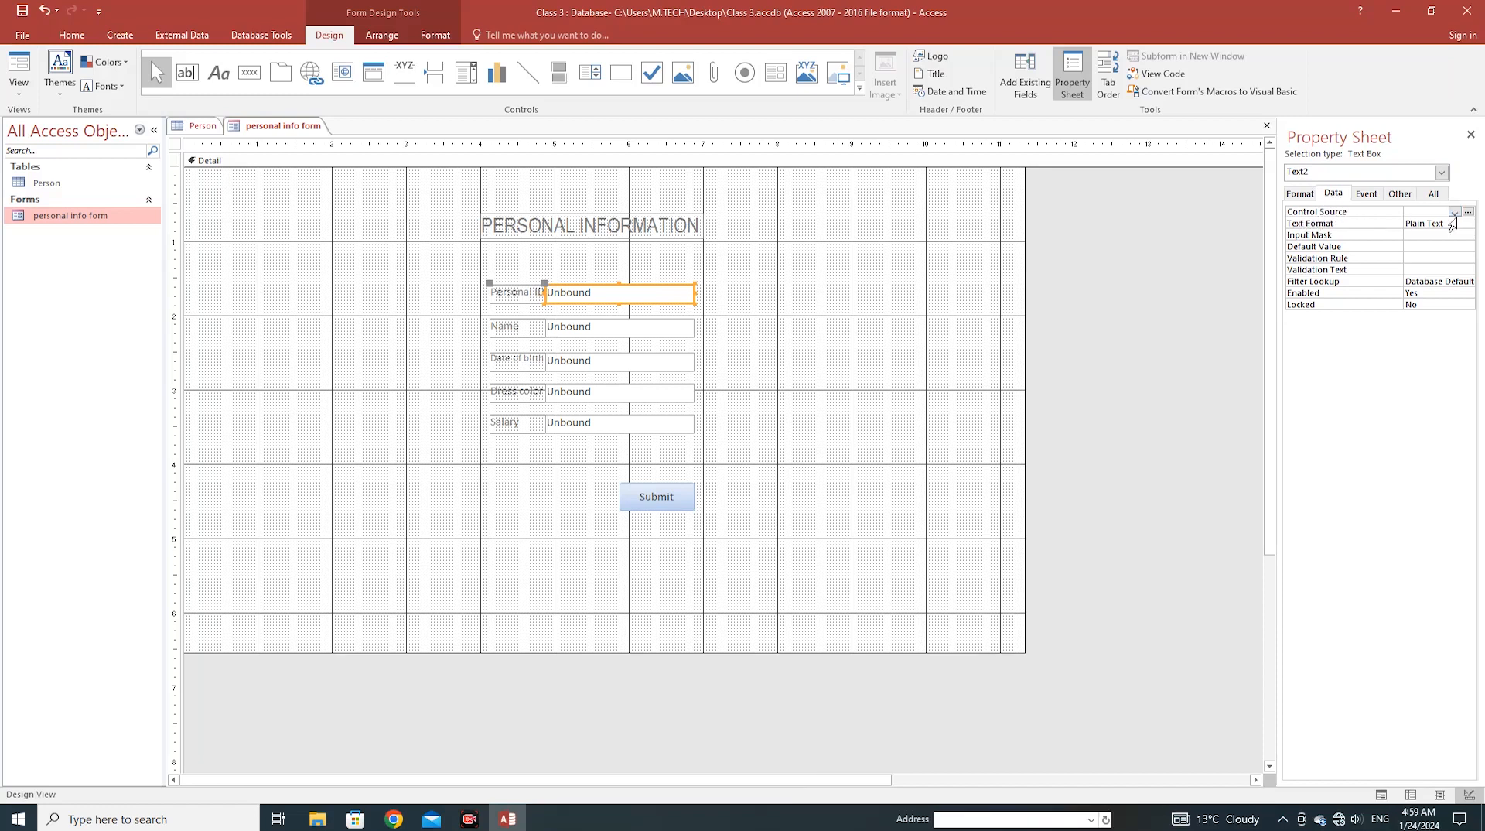
click(1454, 212)
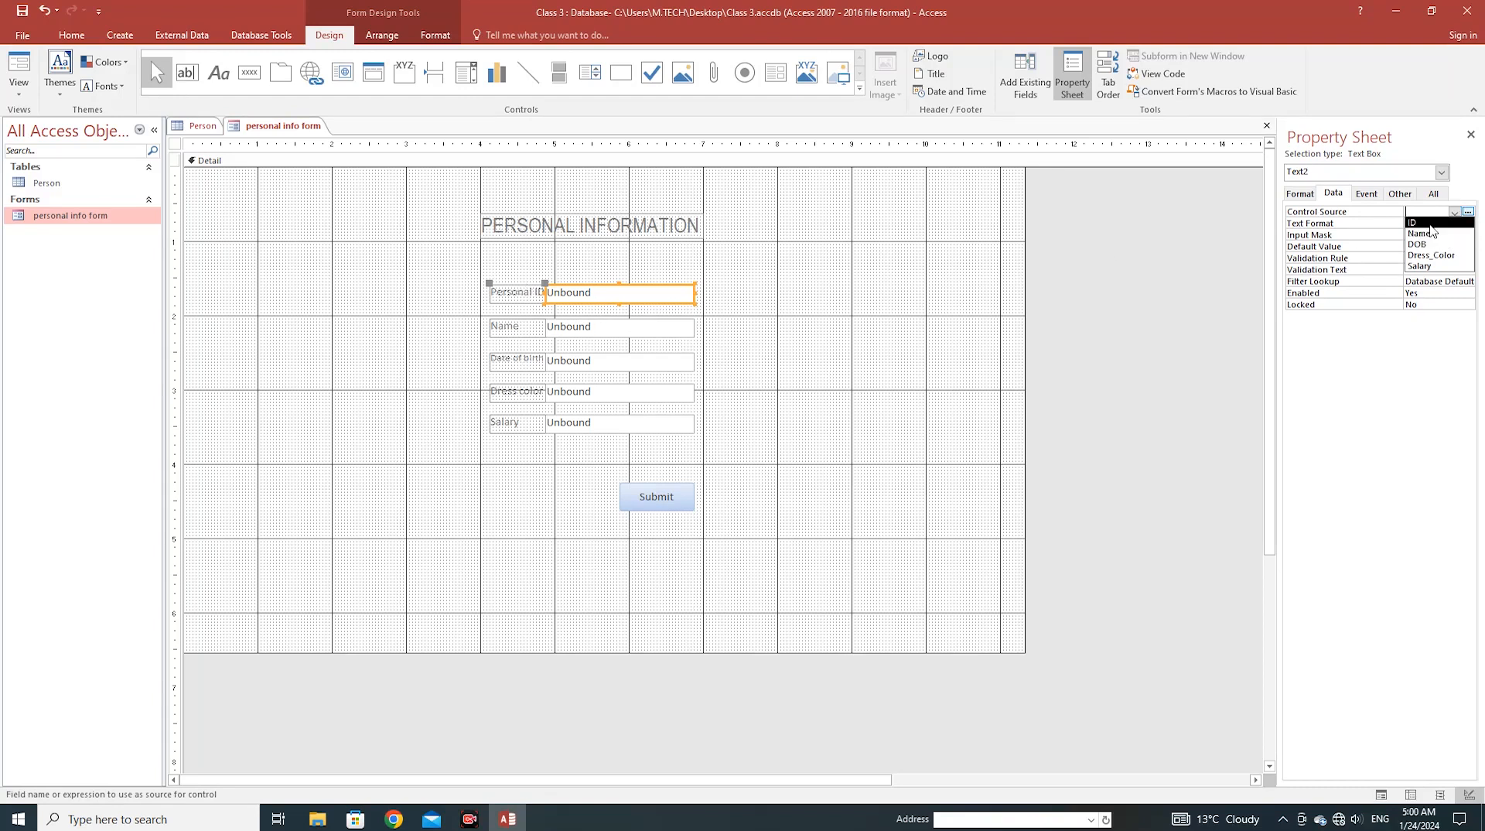
click(1431, 223)
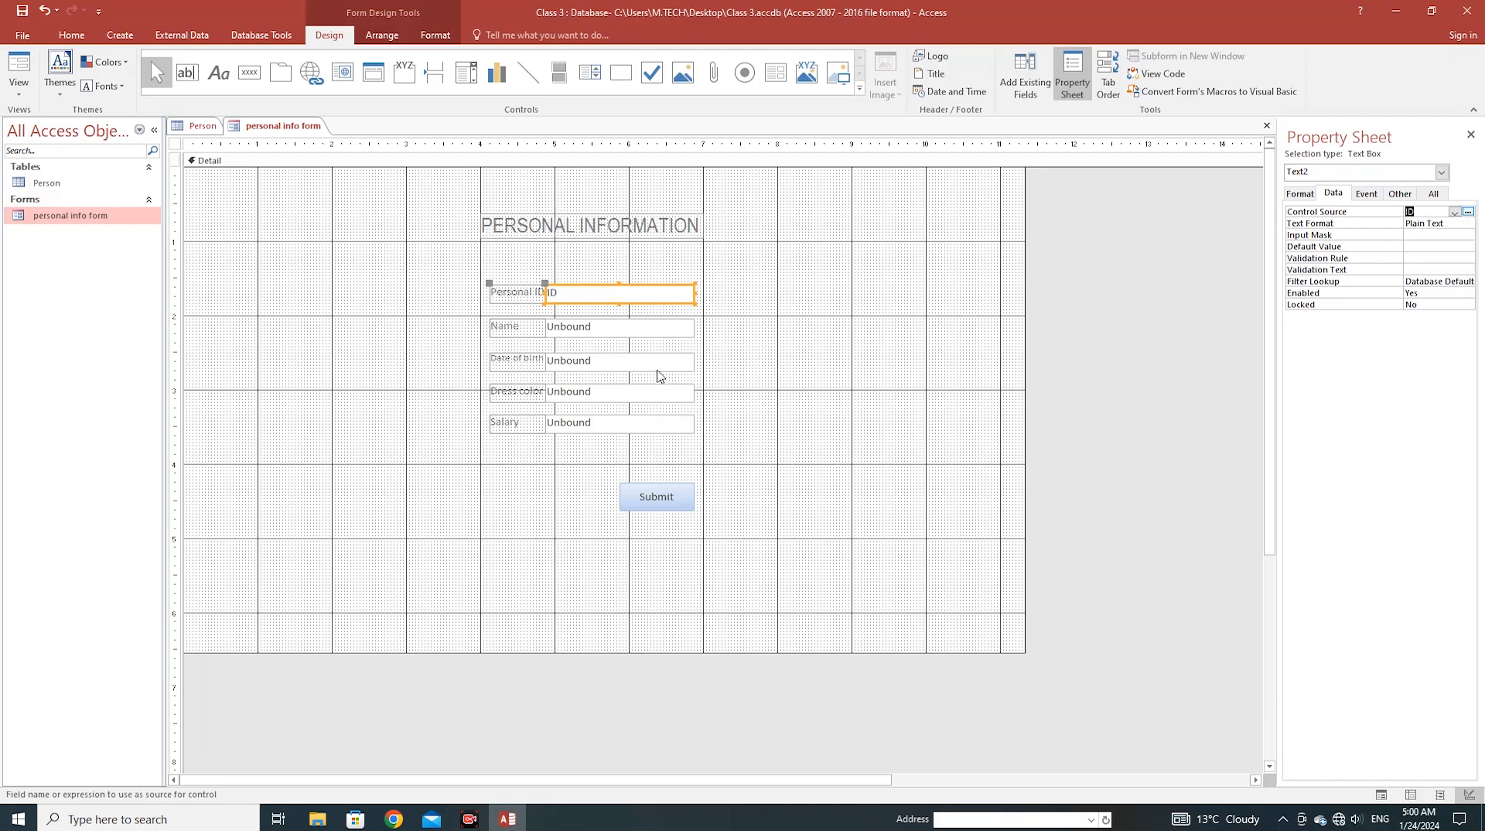
click(659, 325)
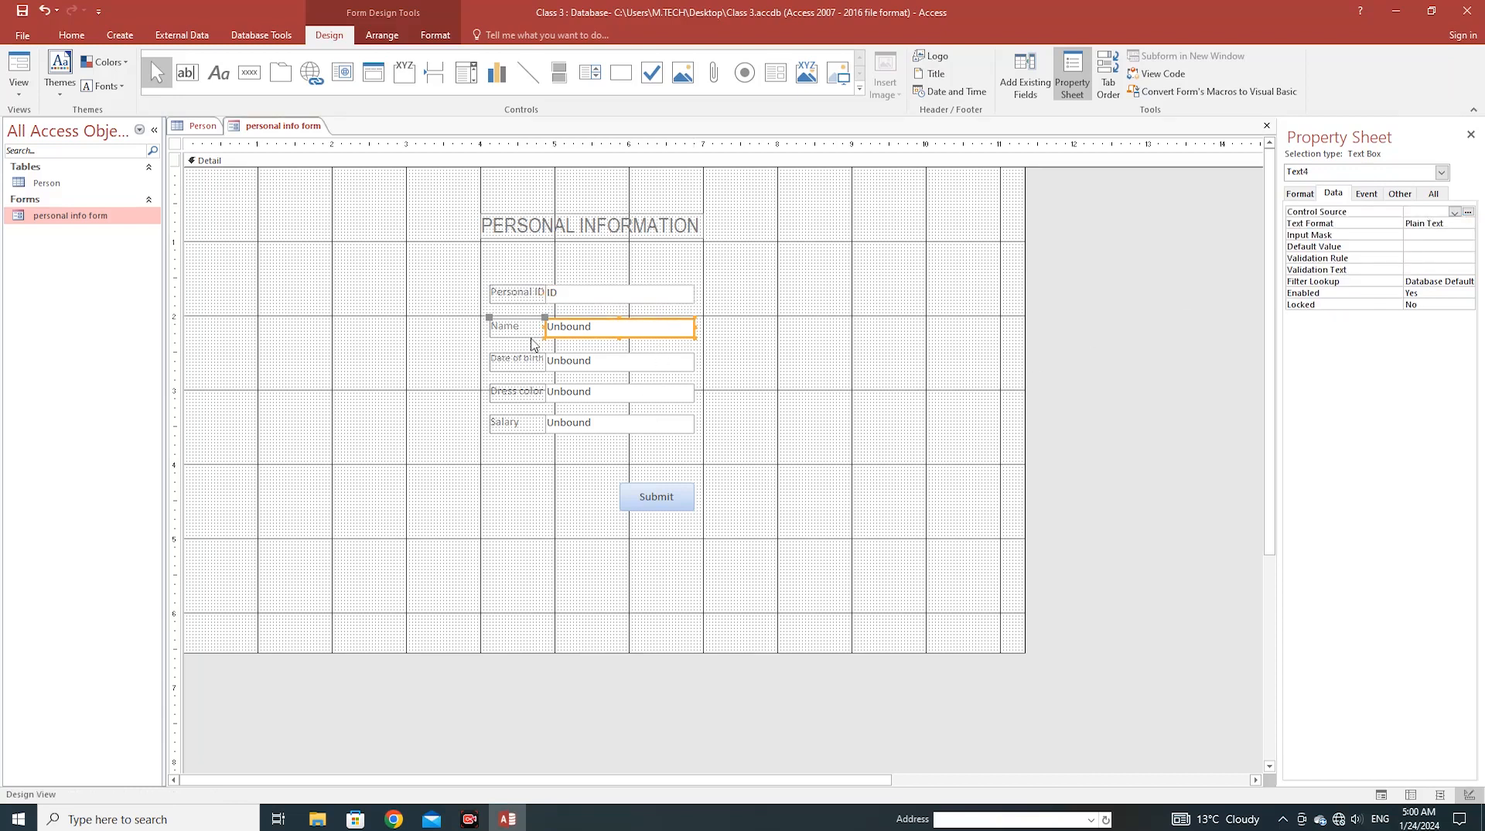
click(1457, 212)
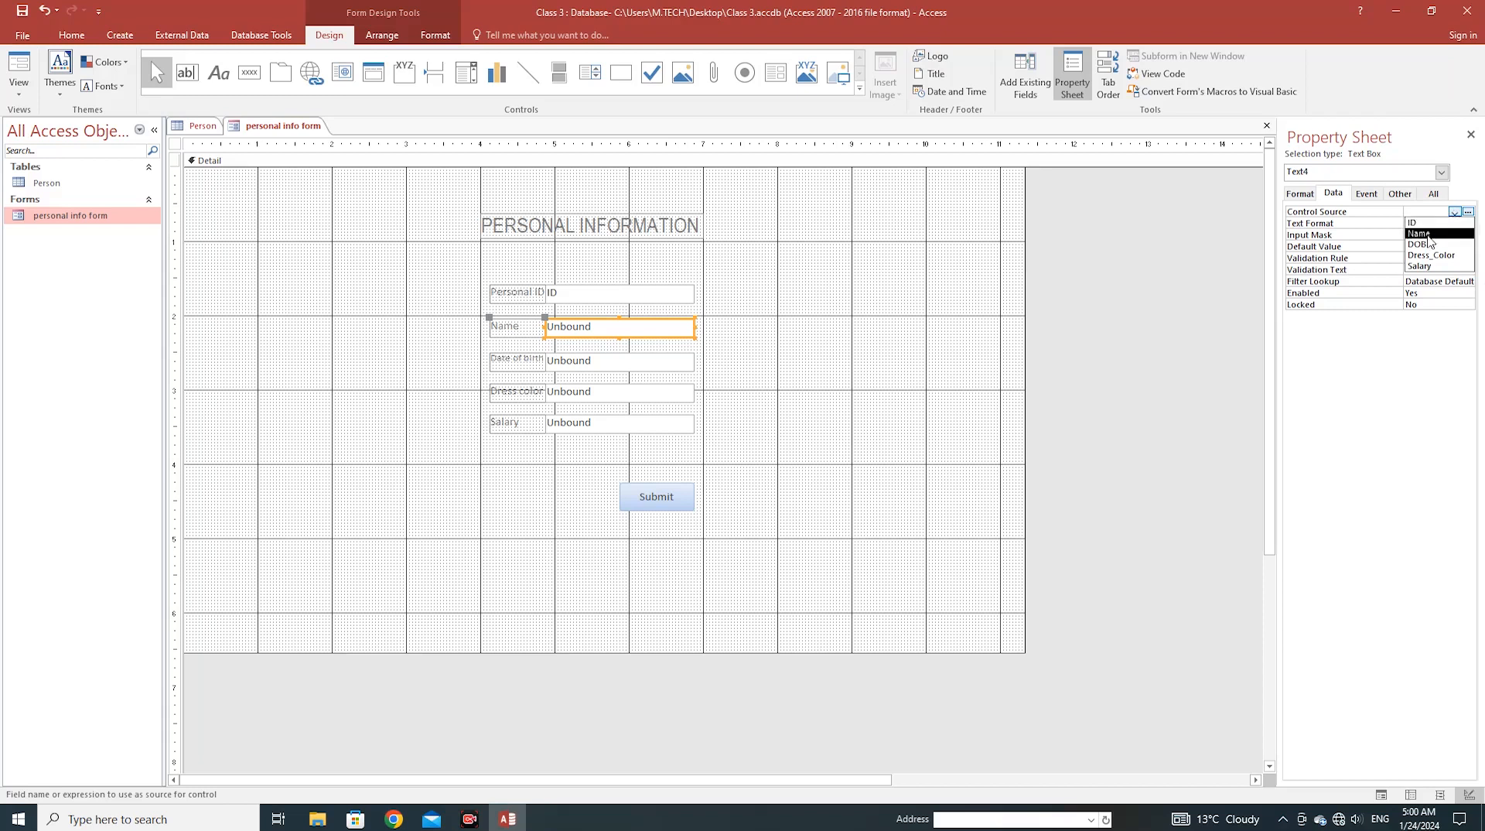
click(1431, 234)
Step: Bind the Date of birth text box to the DOB field and the Dress color text box to Dress_Color
click(656, 362)
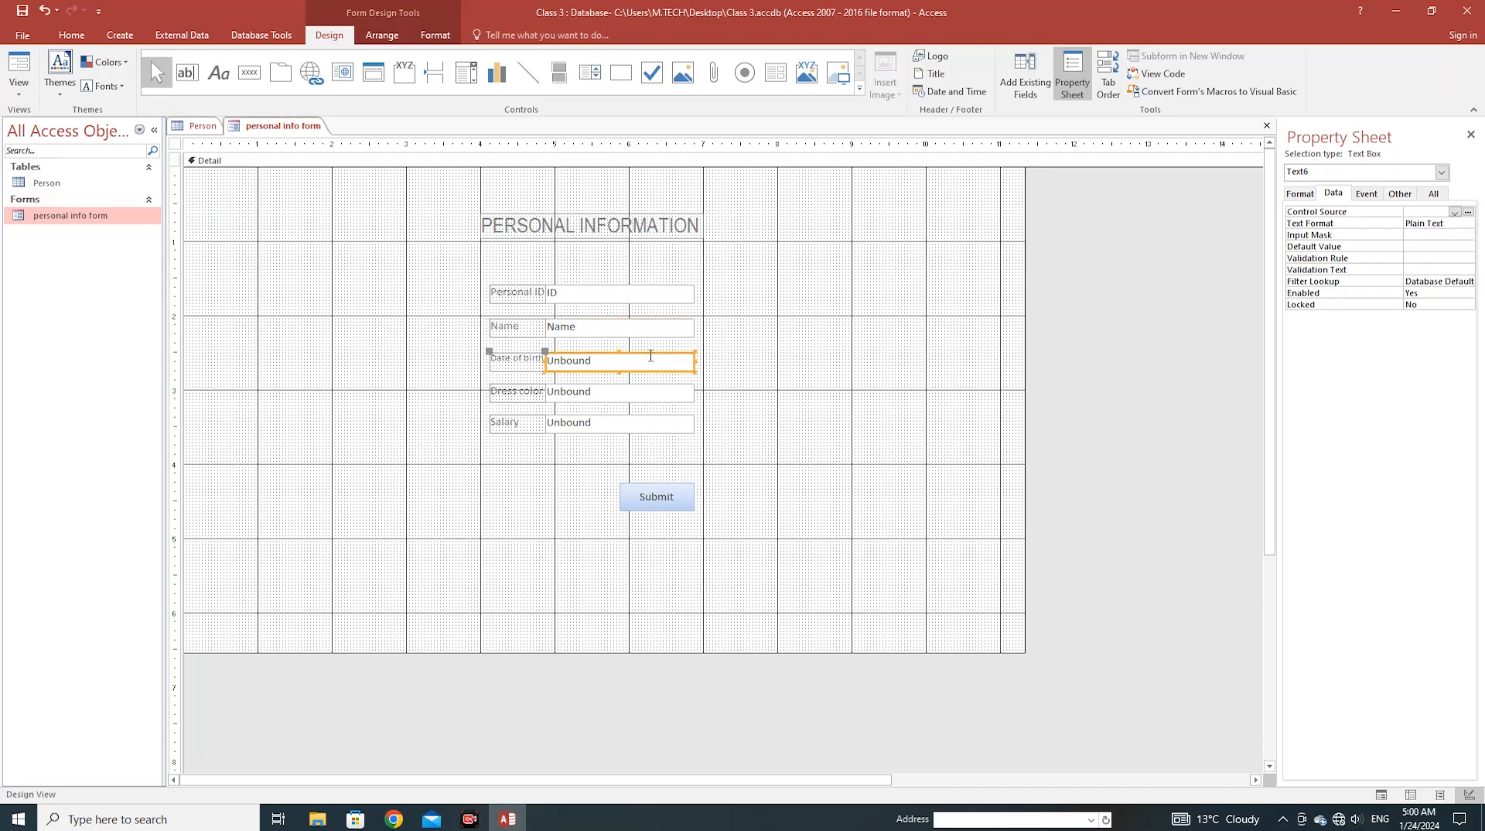
click(1455, 212)
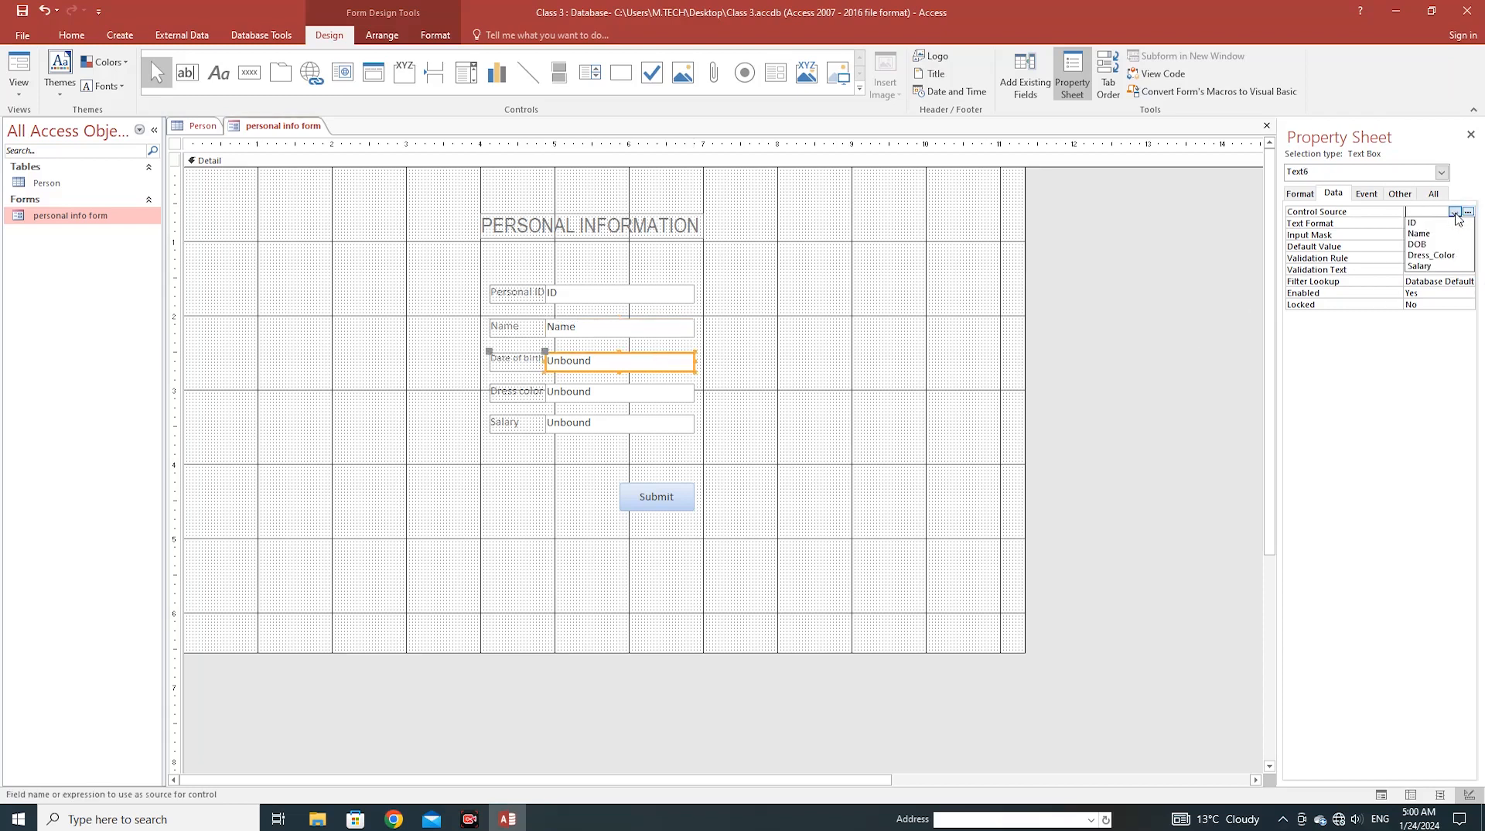
click(1439, 245)
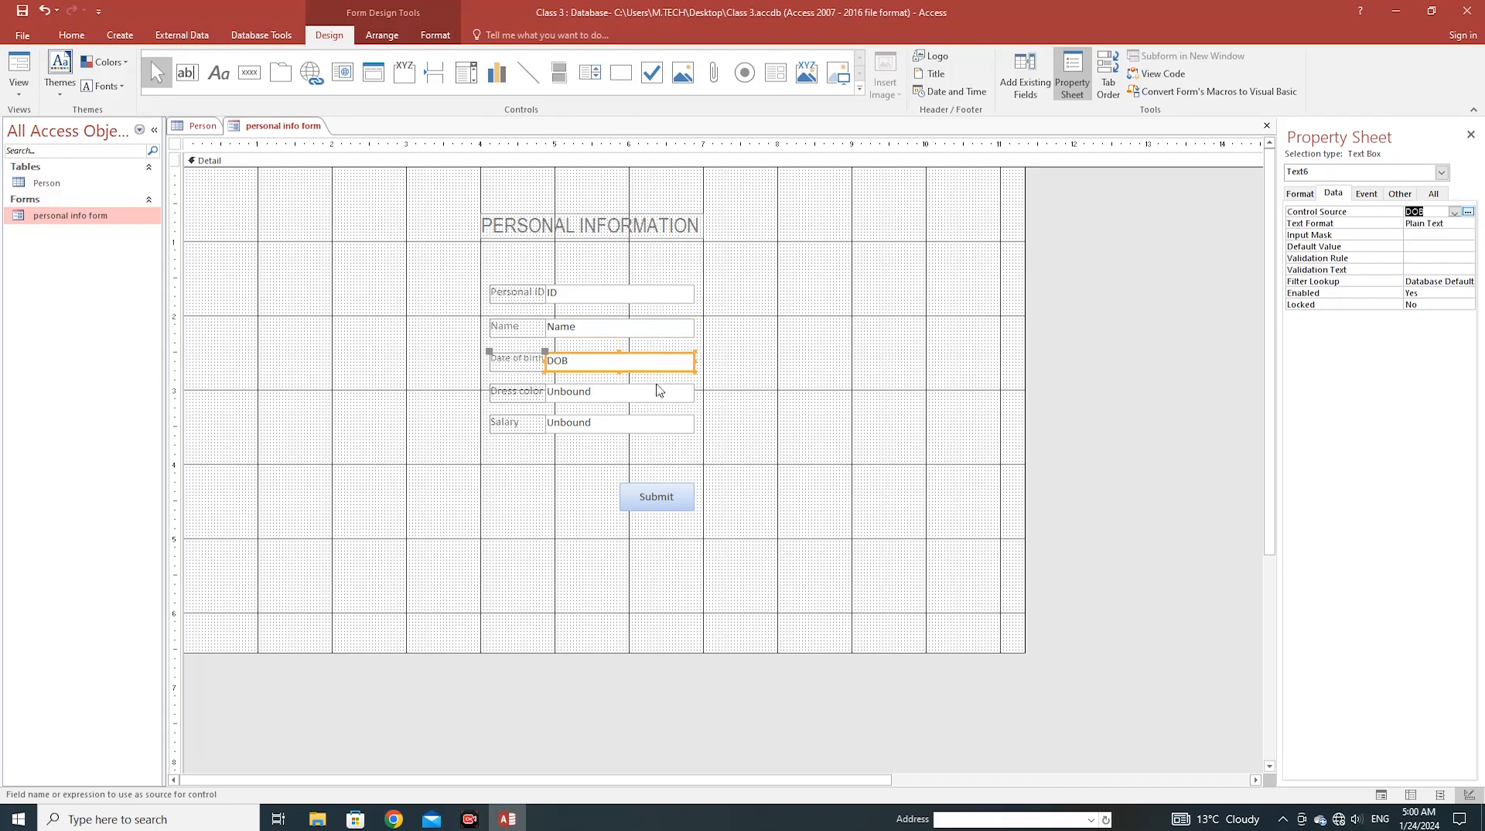
click(656, 386)
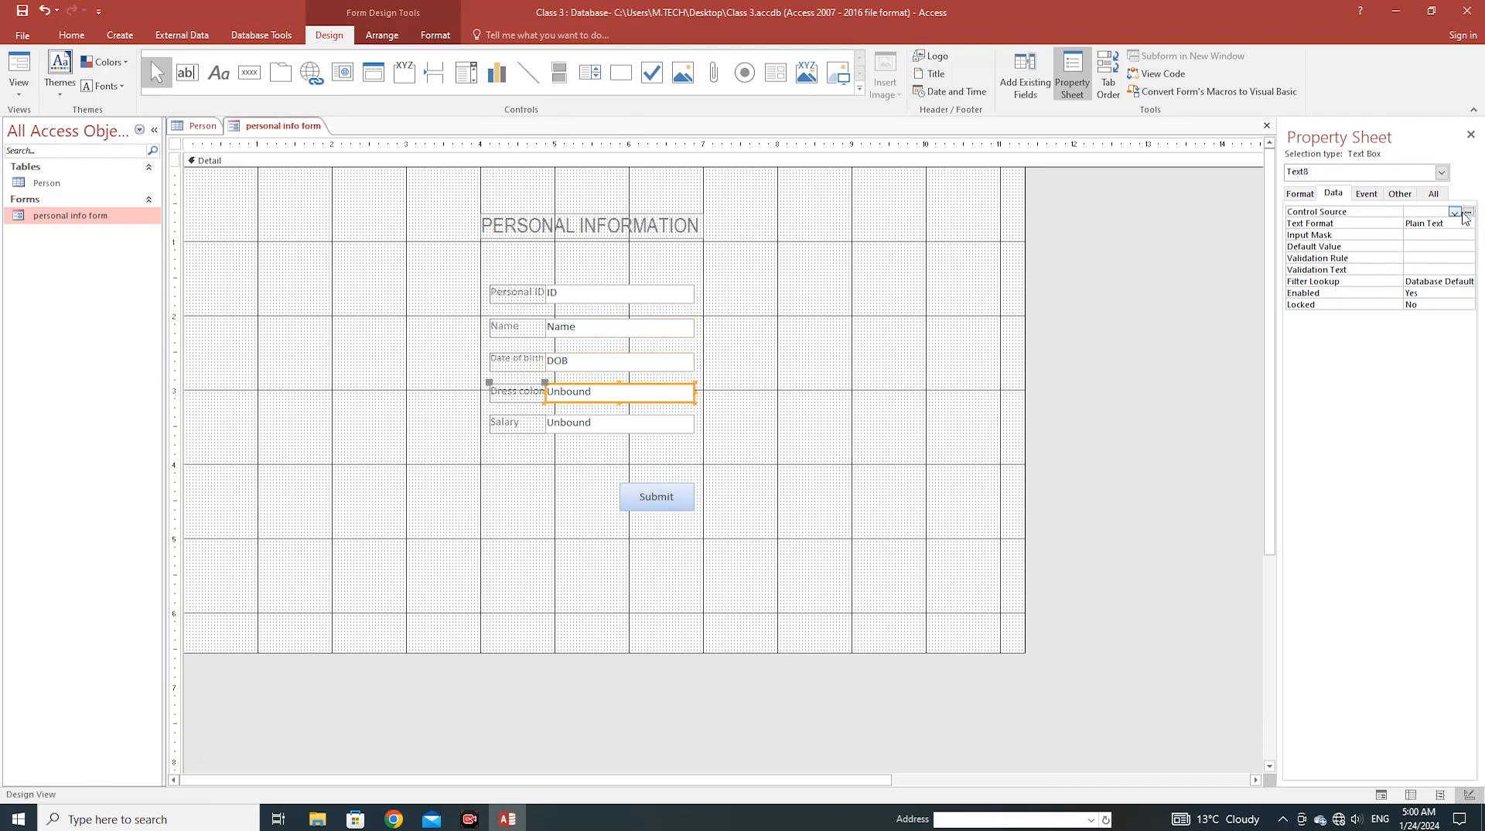
click(1455, 212)
click(1431, 255)
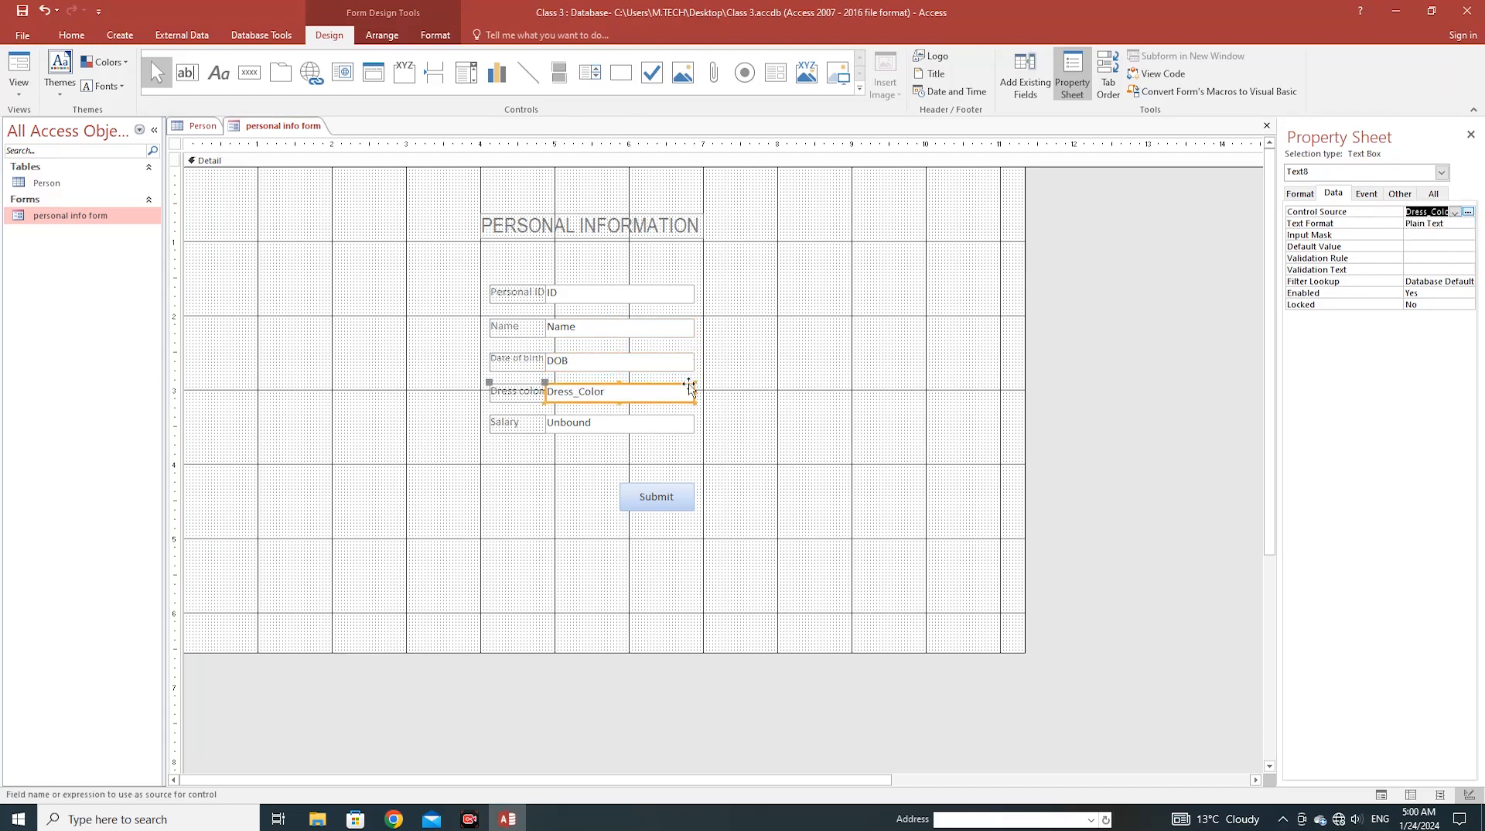
Step: Set the control source of the Salary text box to the Salary field
click(649, 424)
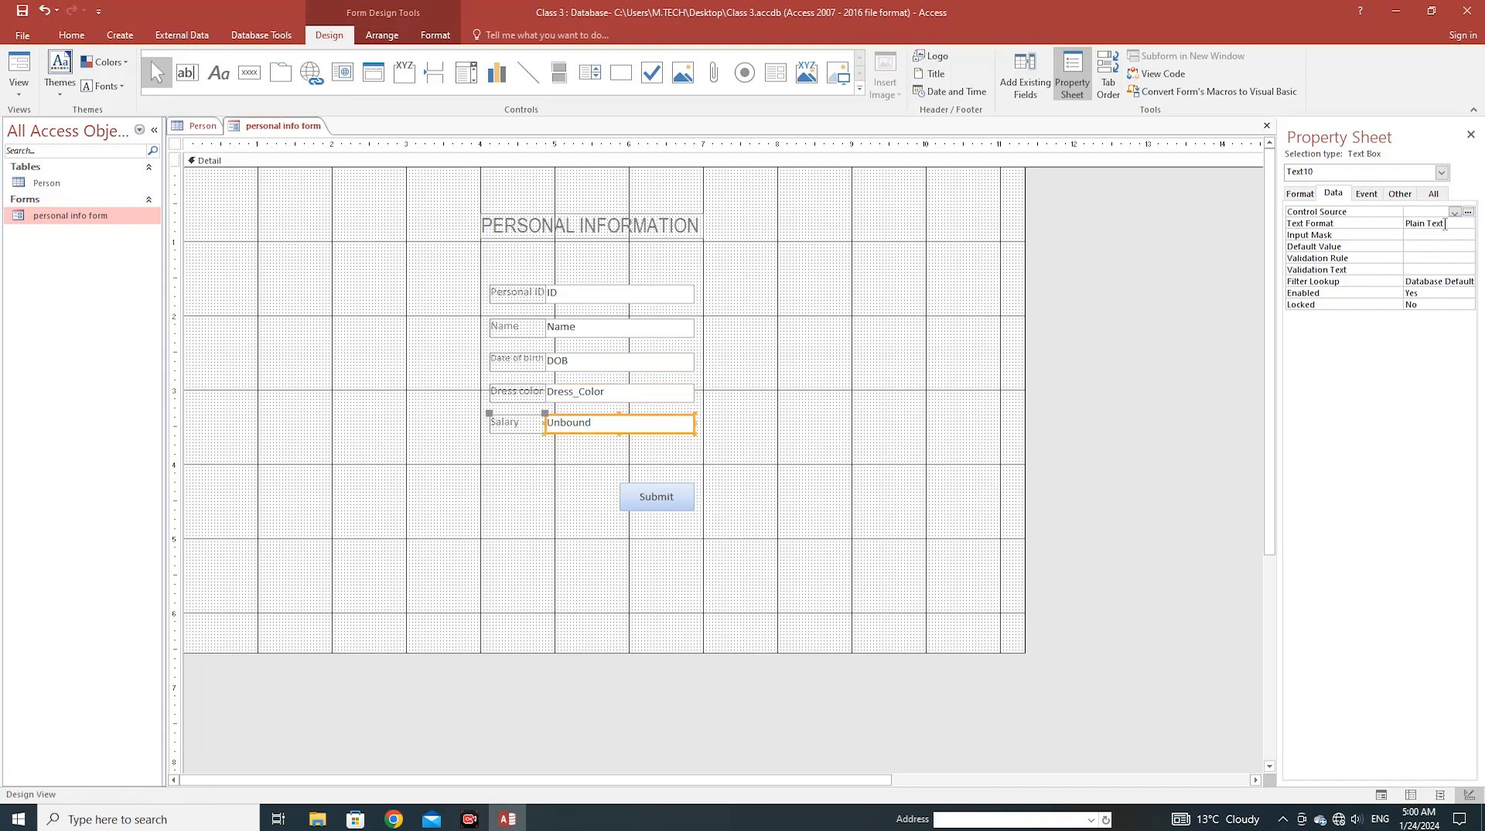
click(1454, 212)
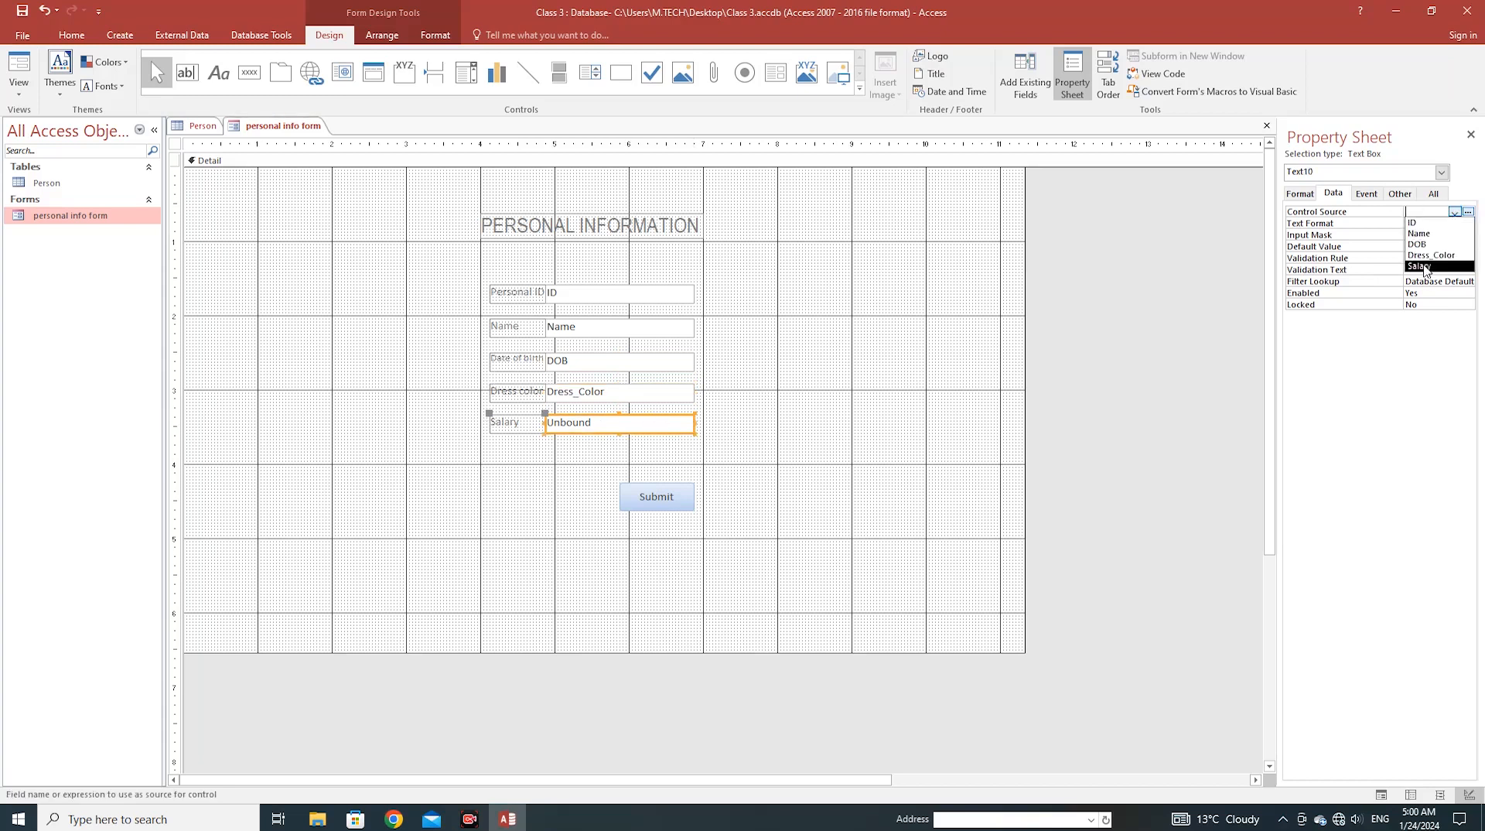
click(1422, 265)
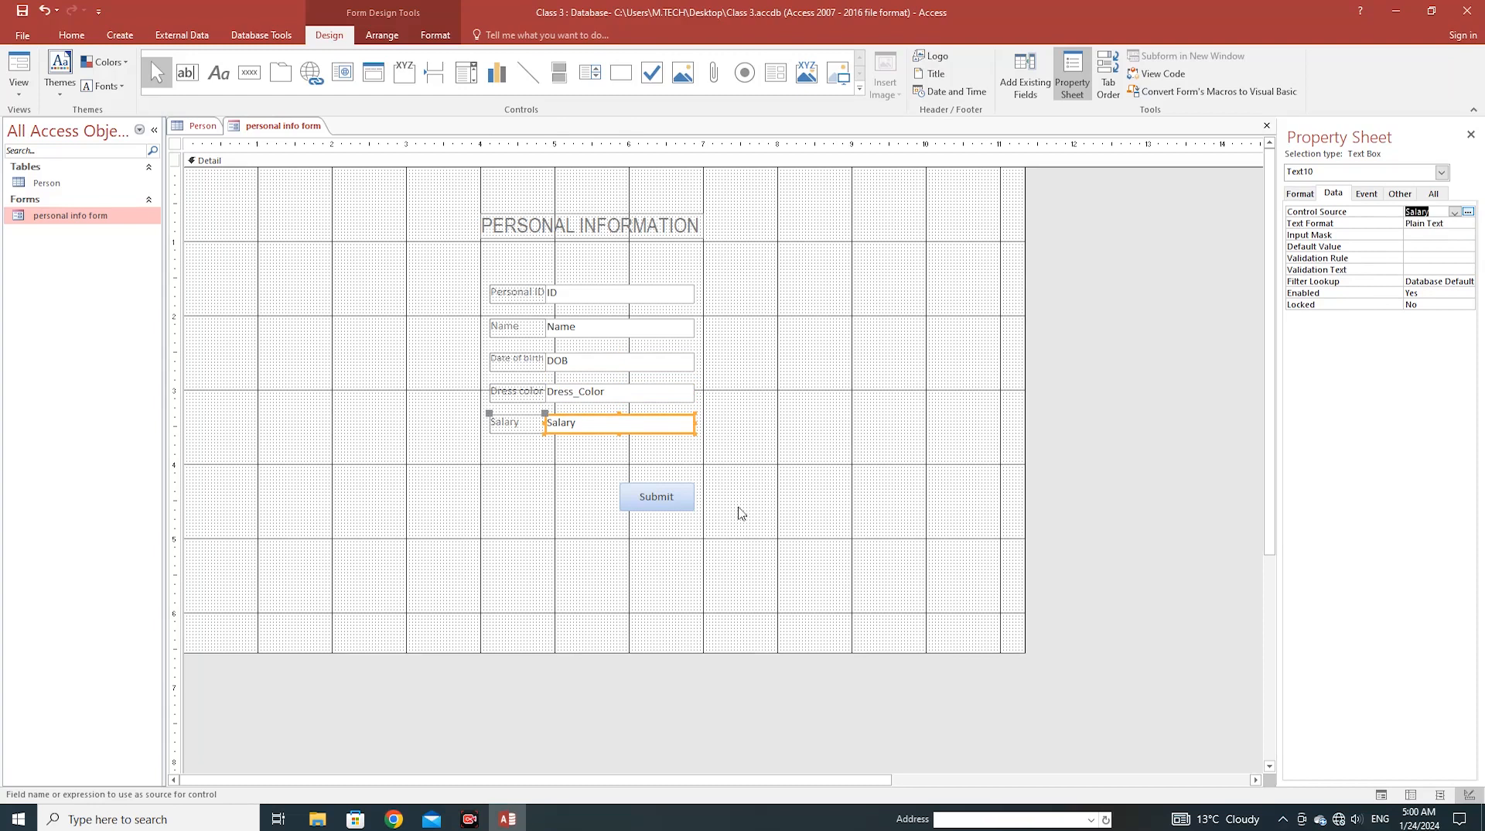
Step: Deselect the form's controls and switch the personal info form to Form View
click(741, 512)
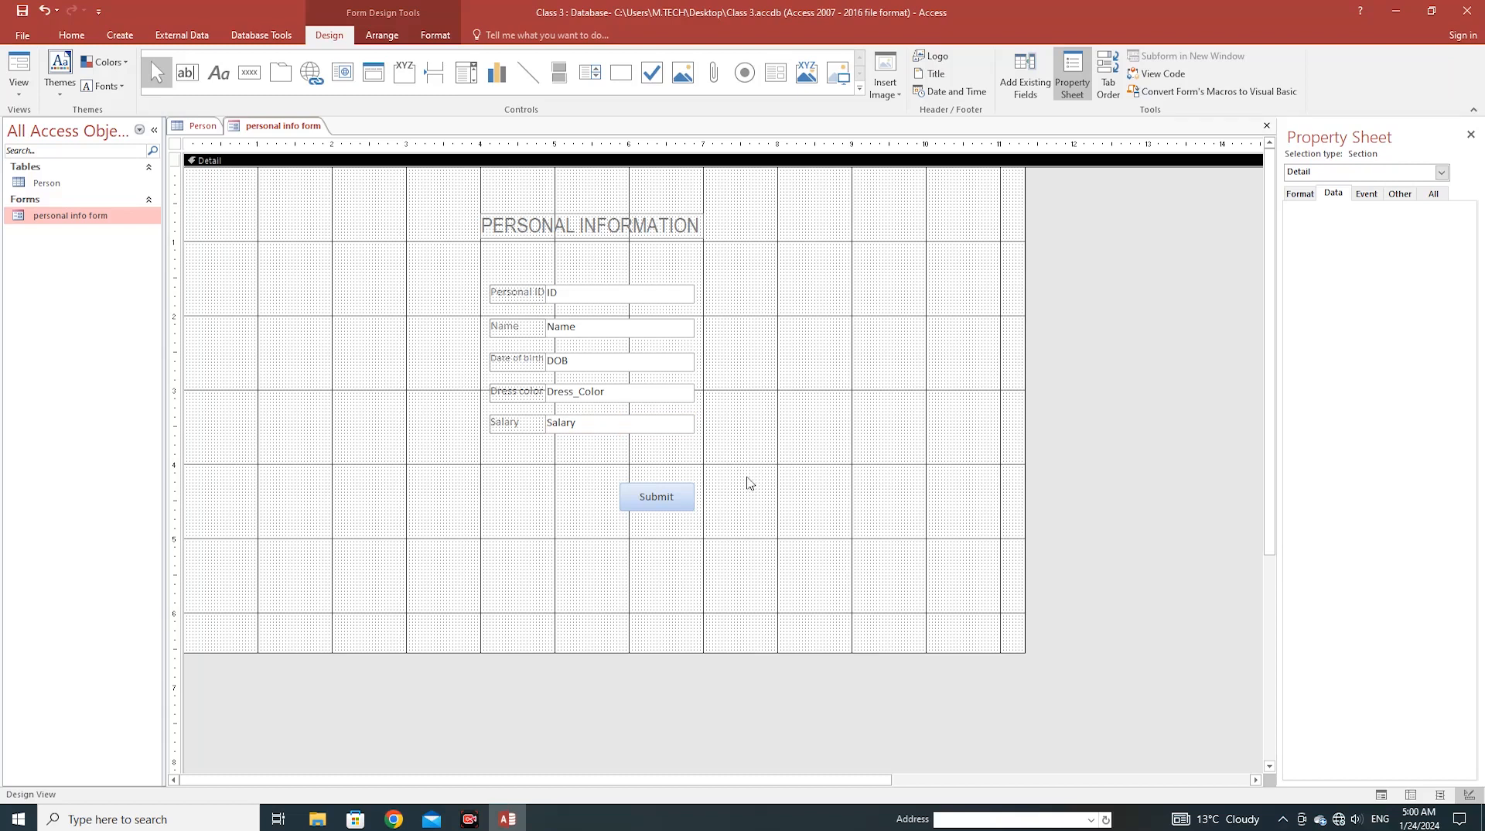
click(665, 500)
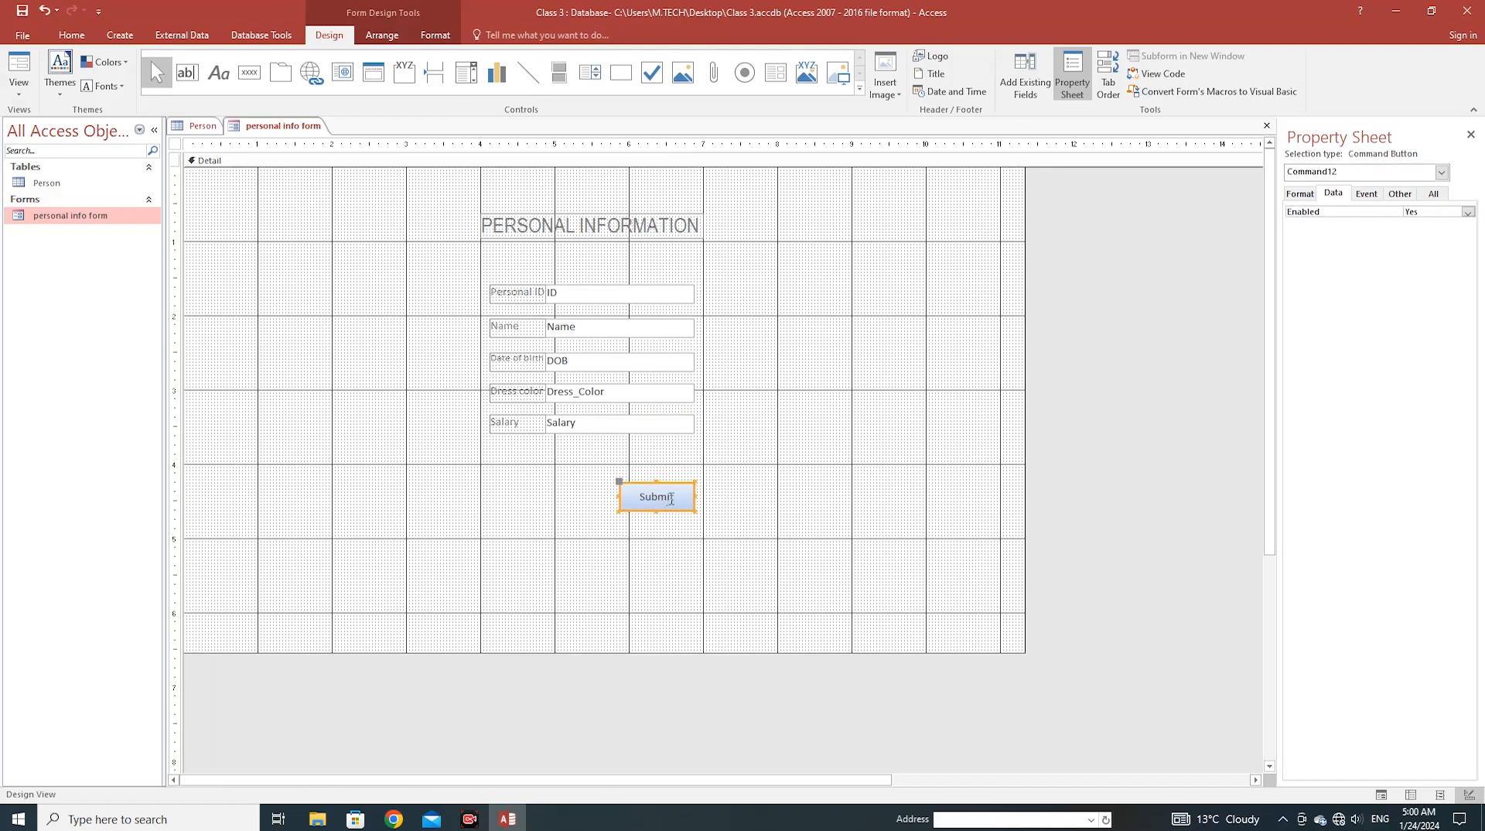
click(749, 467)
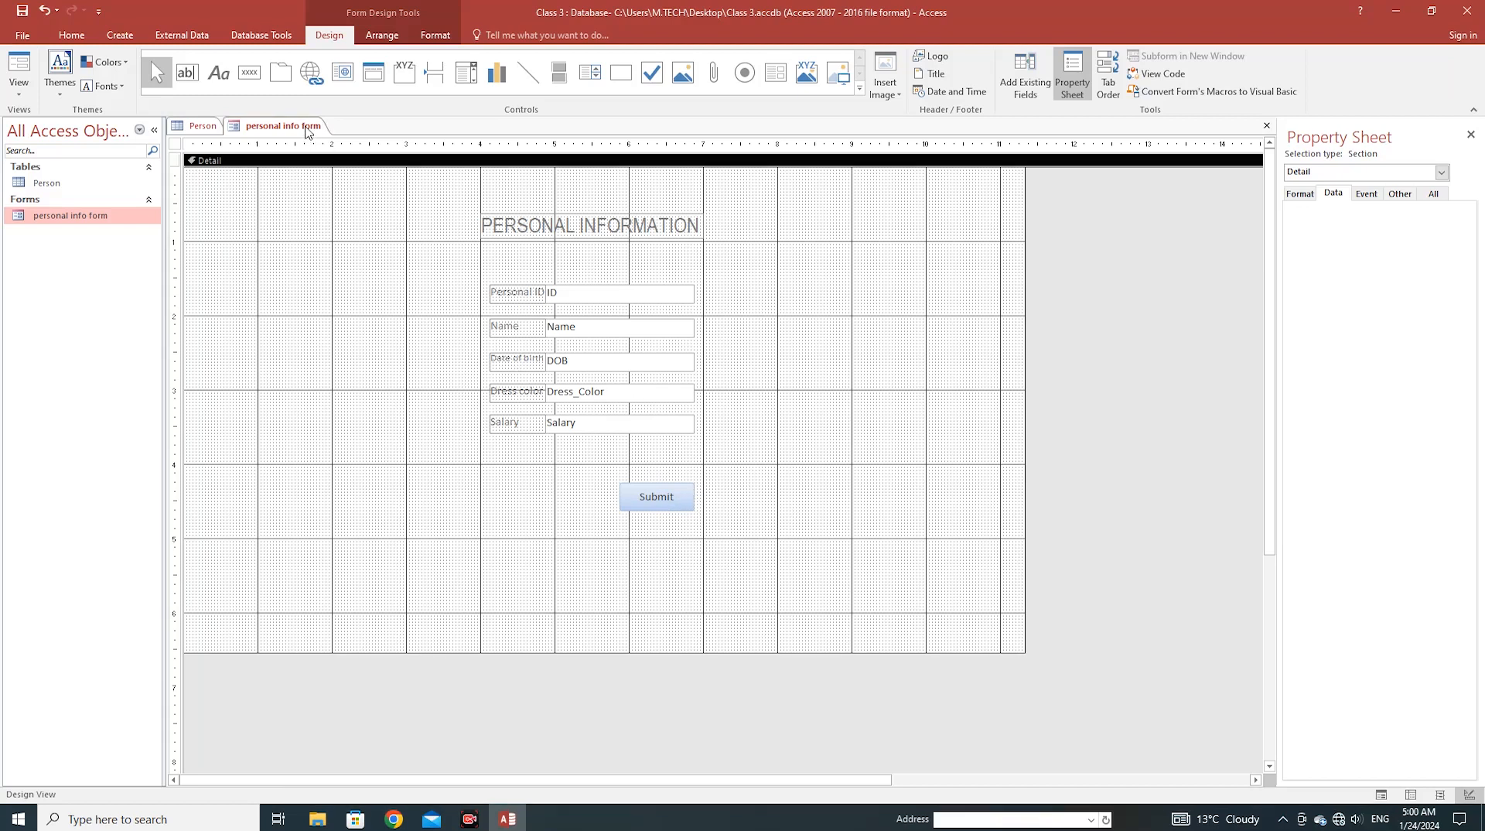
right_click(309, 128)
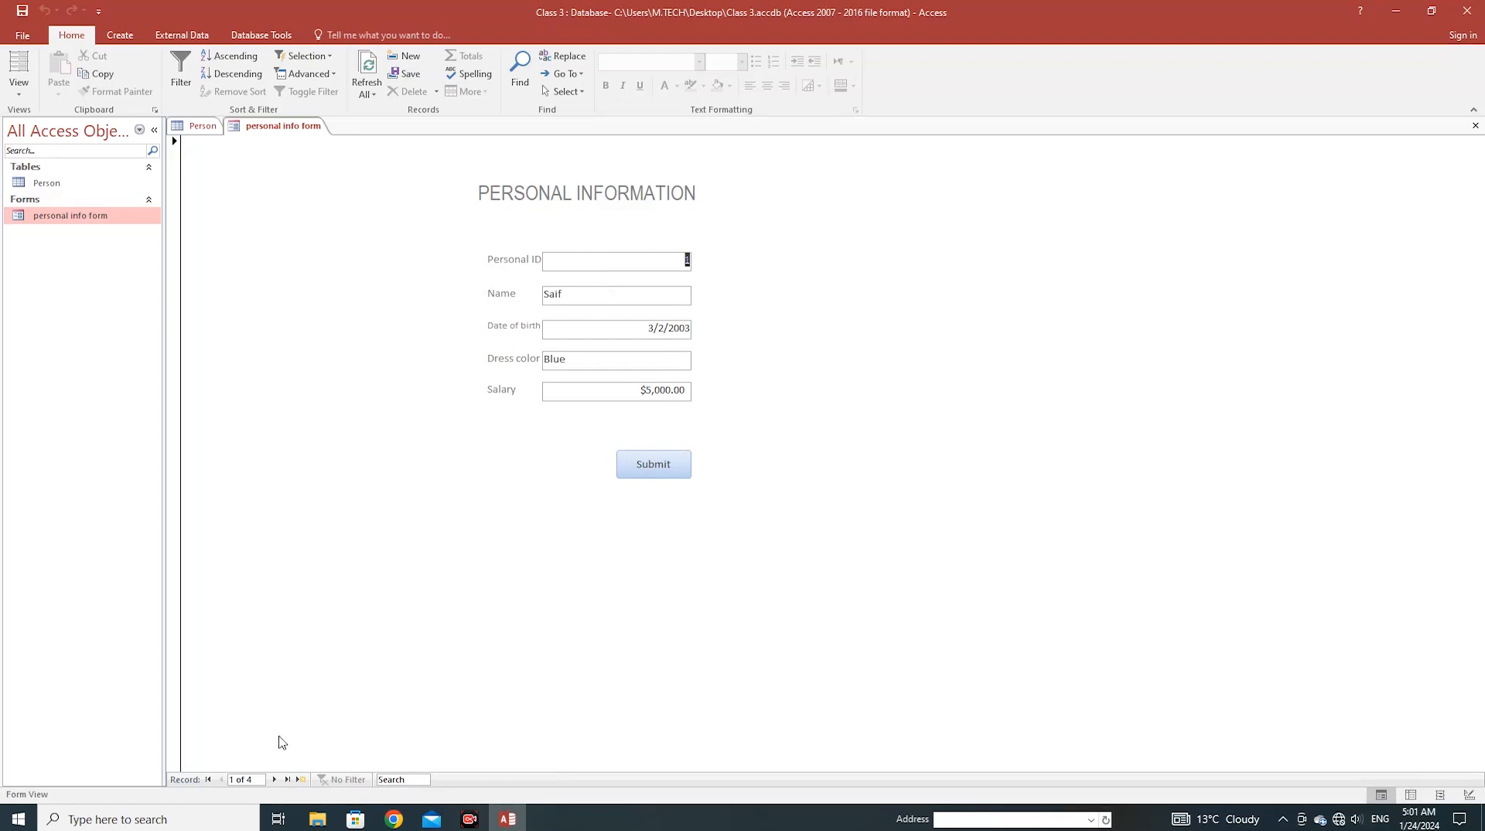
Step: Browse forward and back through the existing Person records in the form
click(276, 779)
click(276, 779)
click(276, 779)
click(222, 780)
click(222, 780)
click(222, 779)
Step: Advance the form to a new blank record, and check the existing rows in the Person table before returning to the form
click(276, 780)
click(276, 780)
click(276, 780)
click(276, 780)
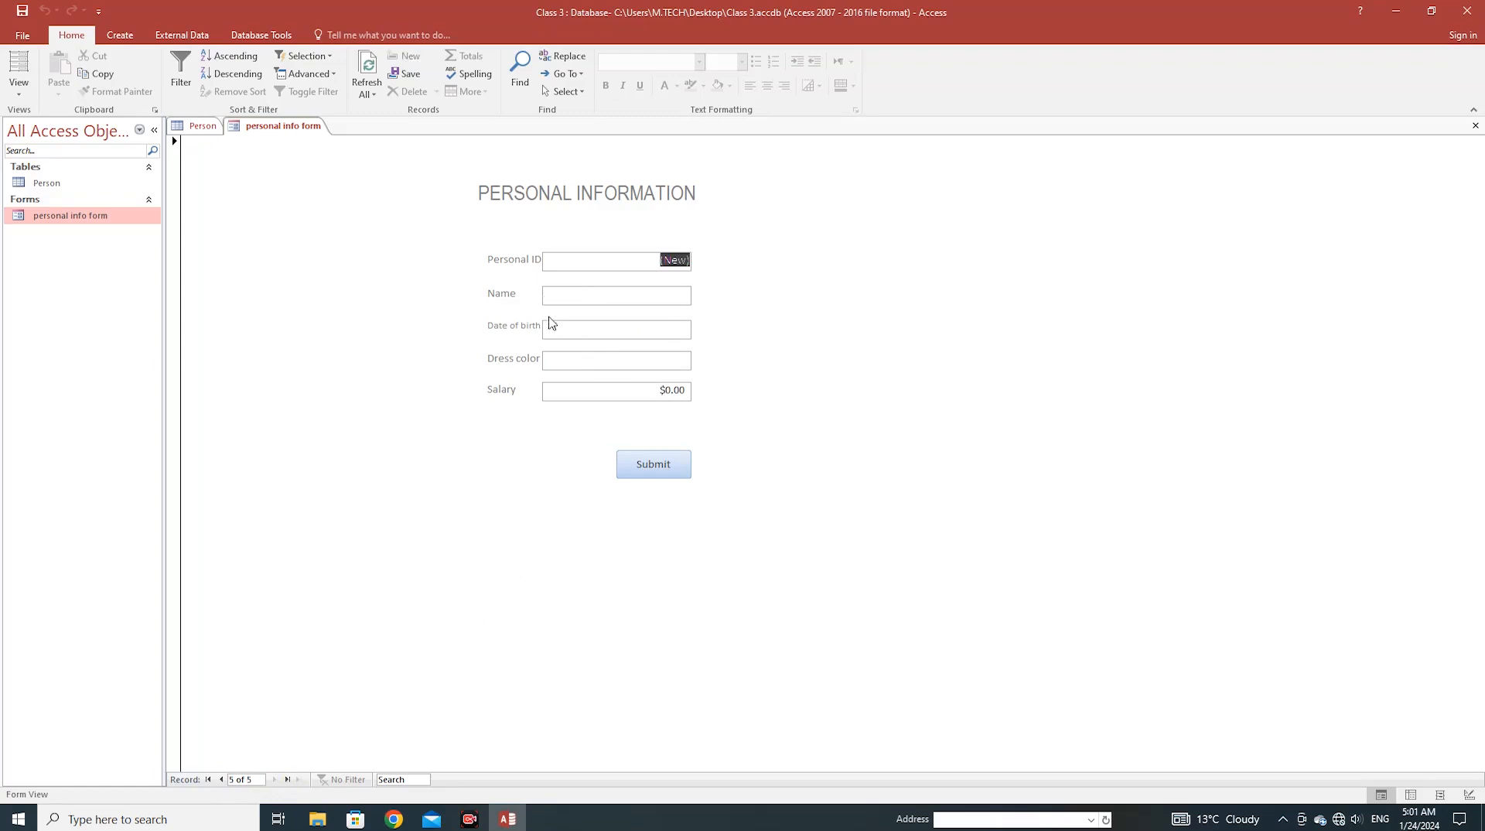
click(573, 299)
click(203, 126)
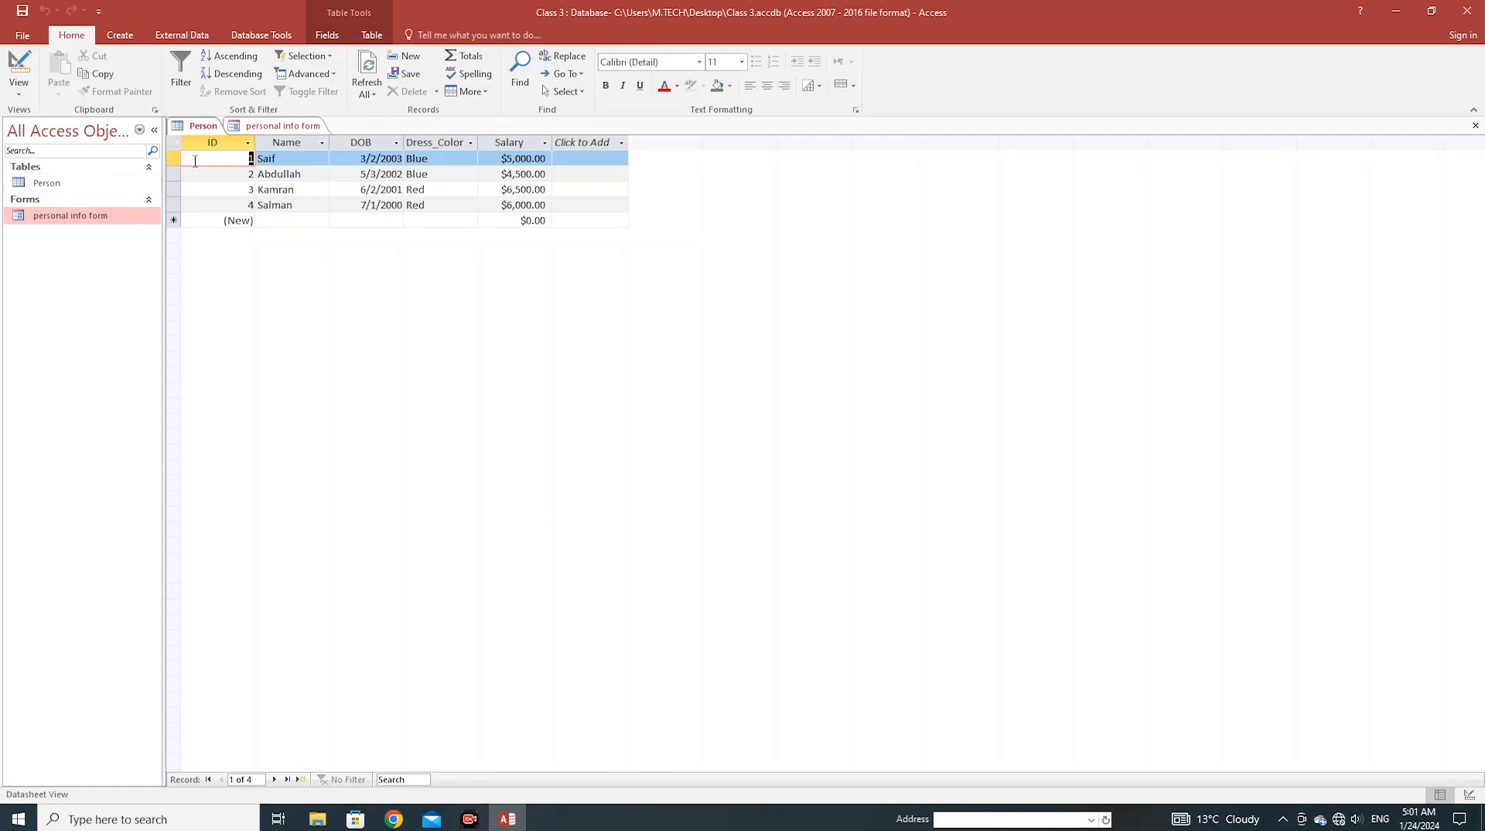
click(236, 125)
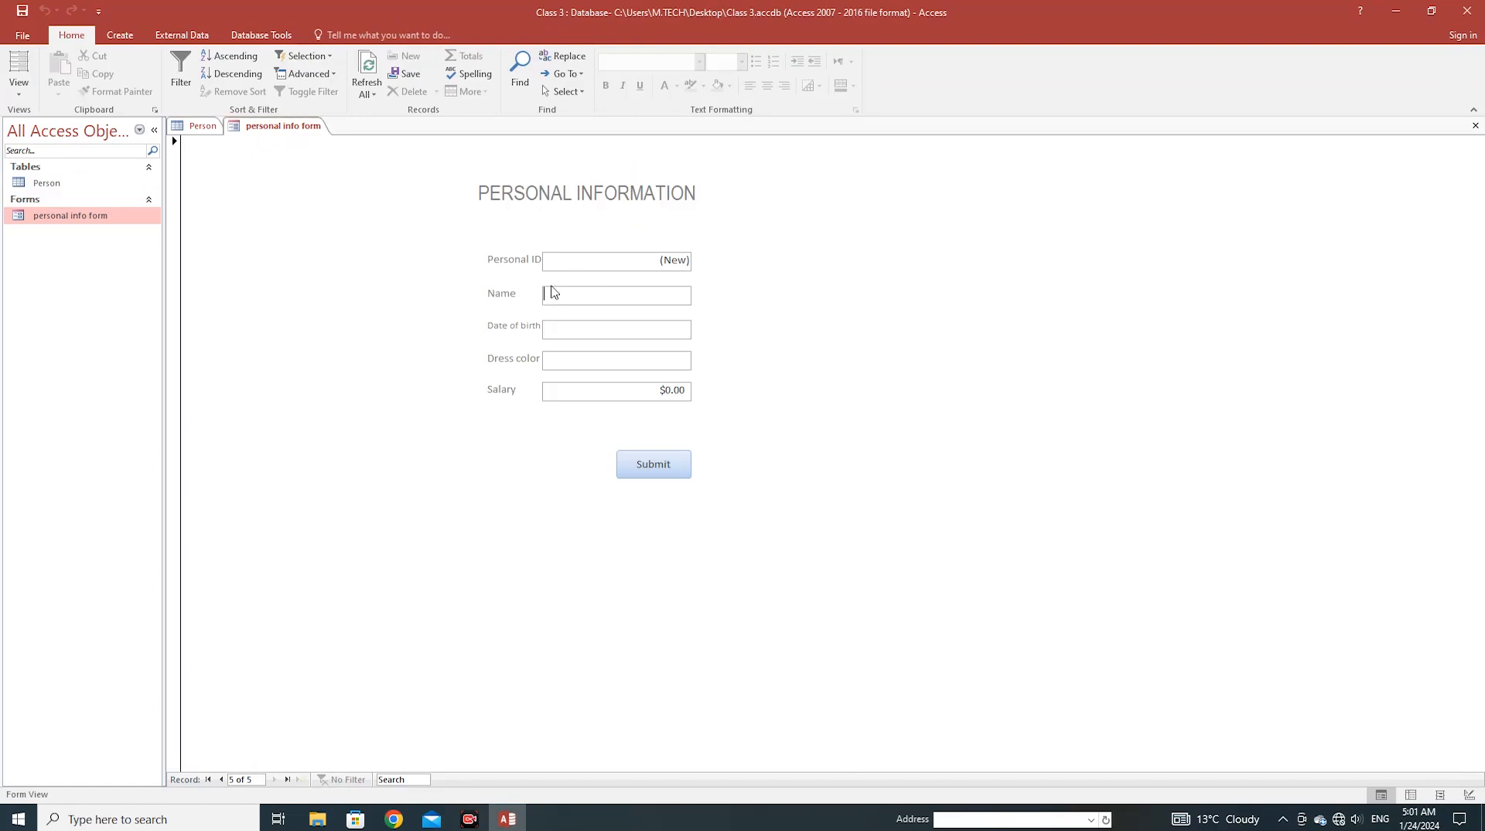
Step: Fill in the new record with the person's name and date of birth, dress color white and salary 6000
text(Kamran)
key(Tab)
text(03/)
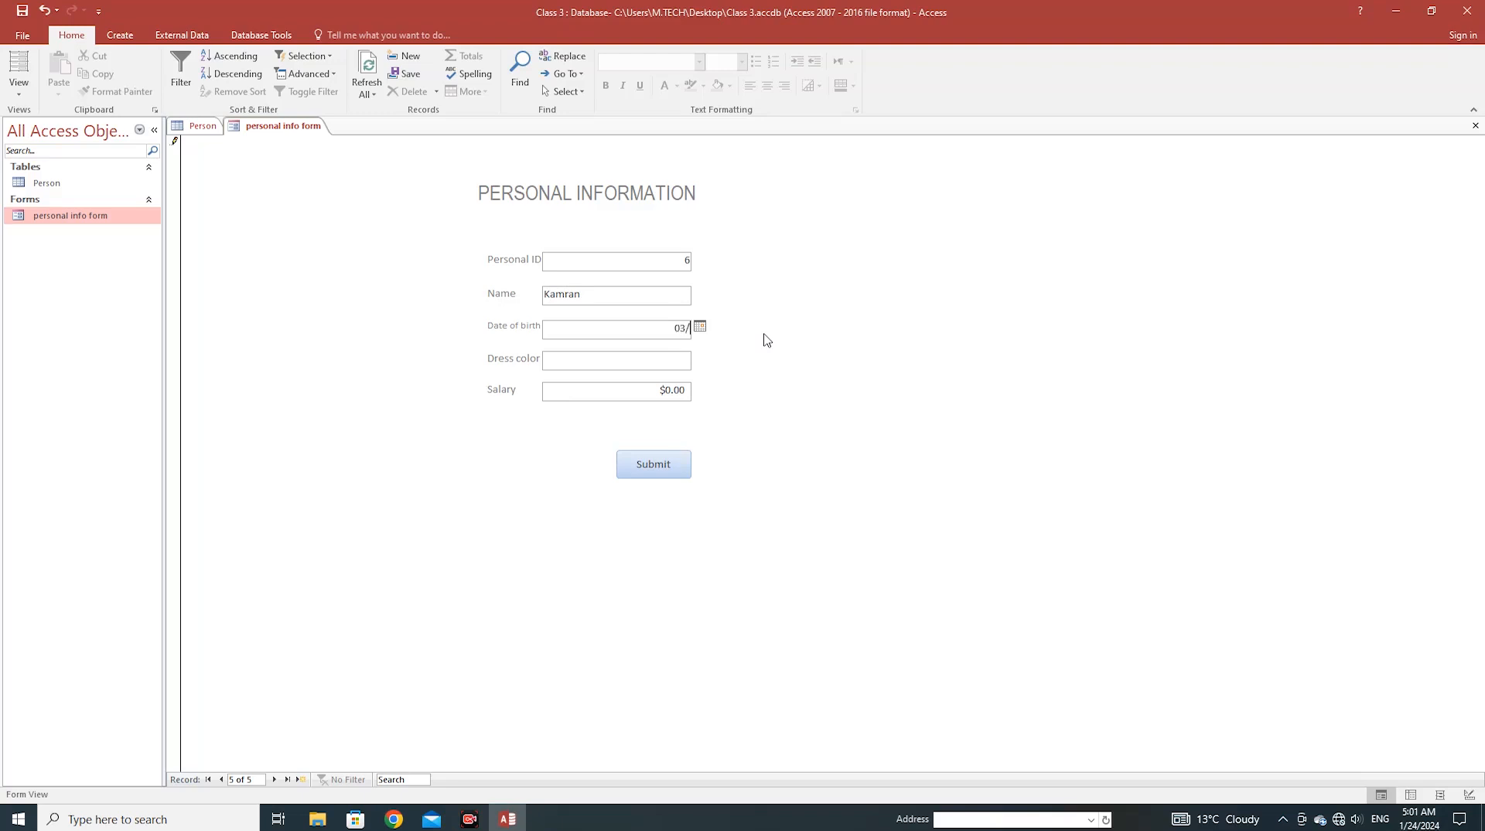
text(1/1997)
key(Tab)
text(white)
click(670, 389)
key(BackSpace)
key(BackSpace)
text(6000)
Step: Close and reopen the Person table to check for the new record, and return to the personal info form
click(203, 127)
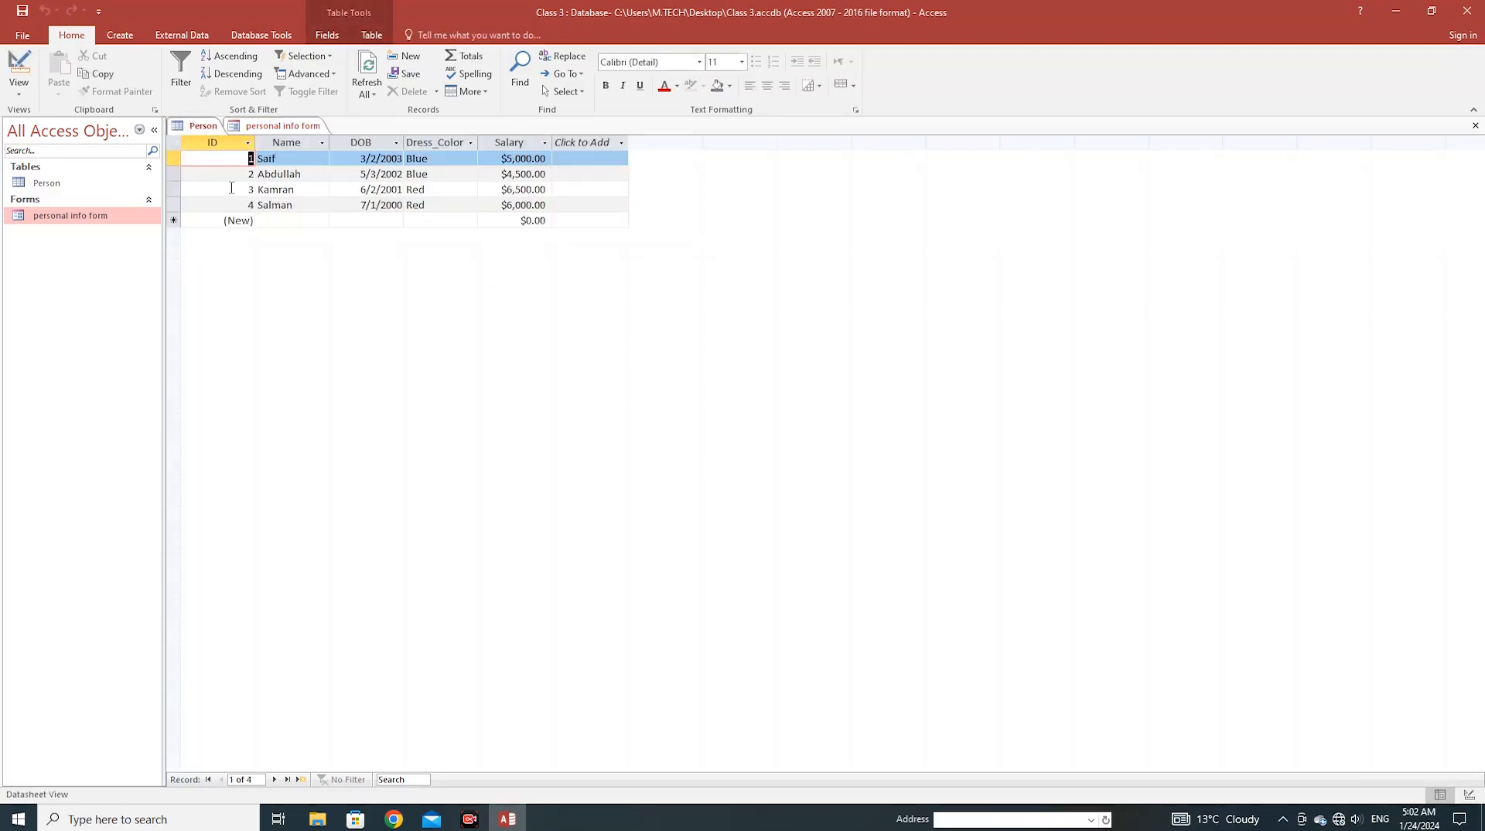
click(1475, 125)
double_click(47, 182)
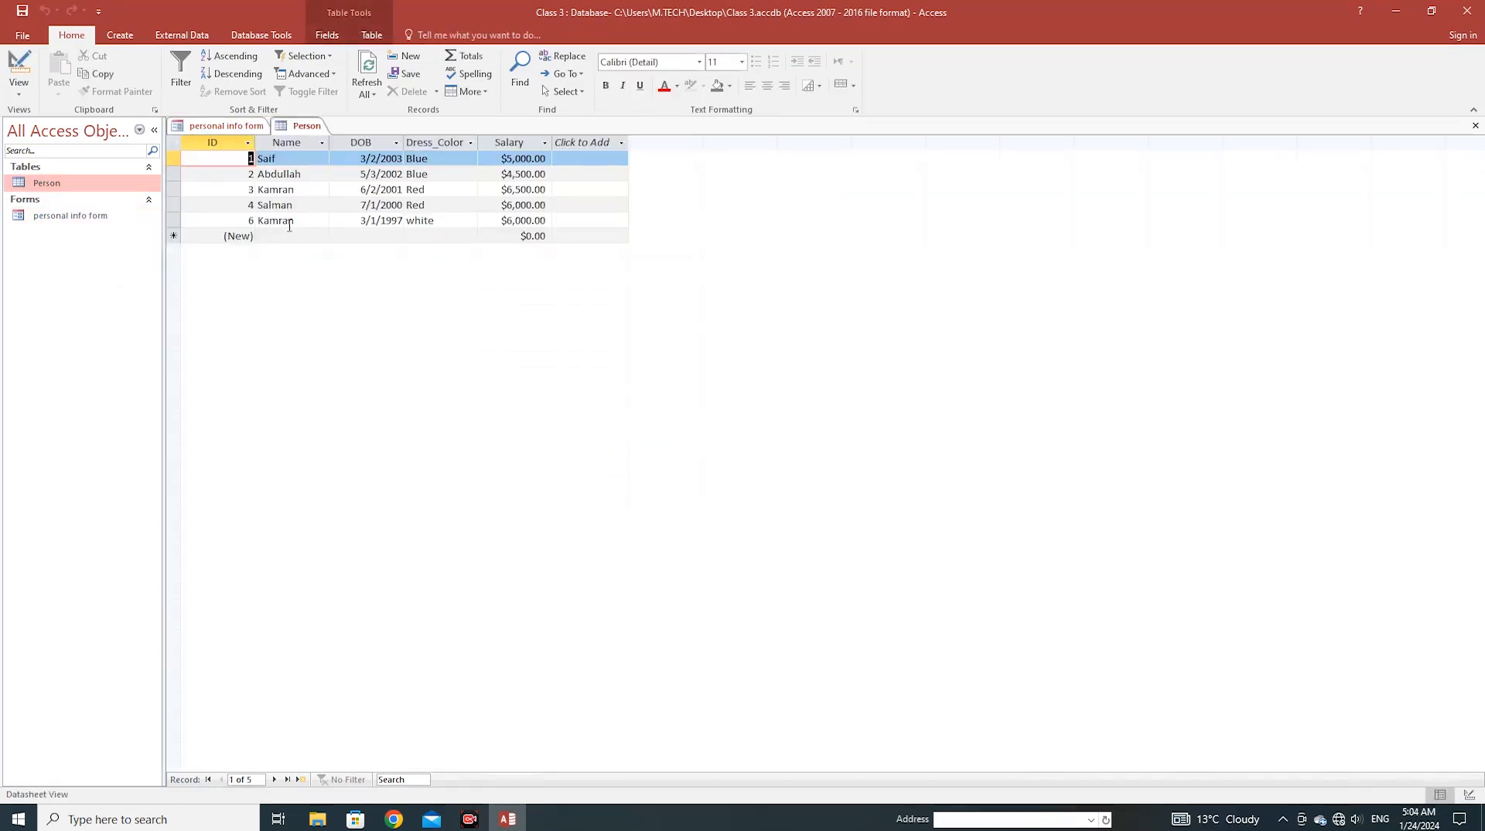
click(253, 130)
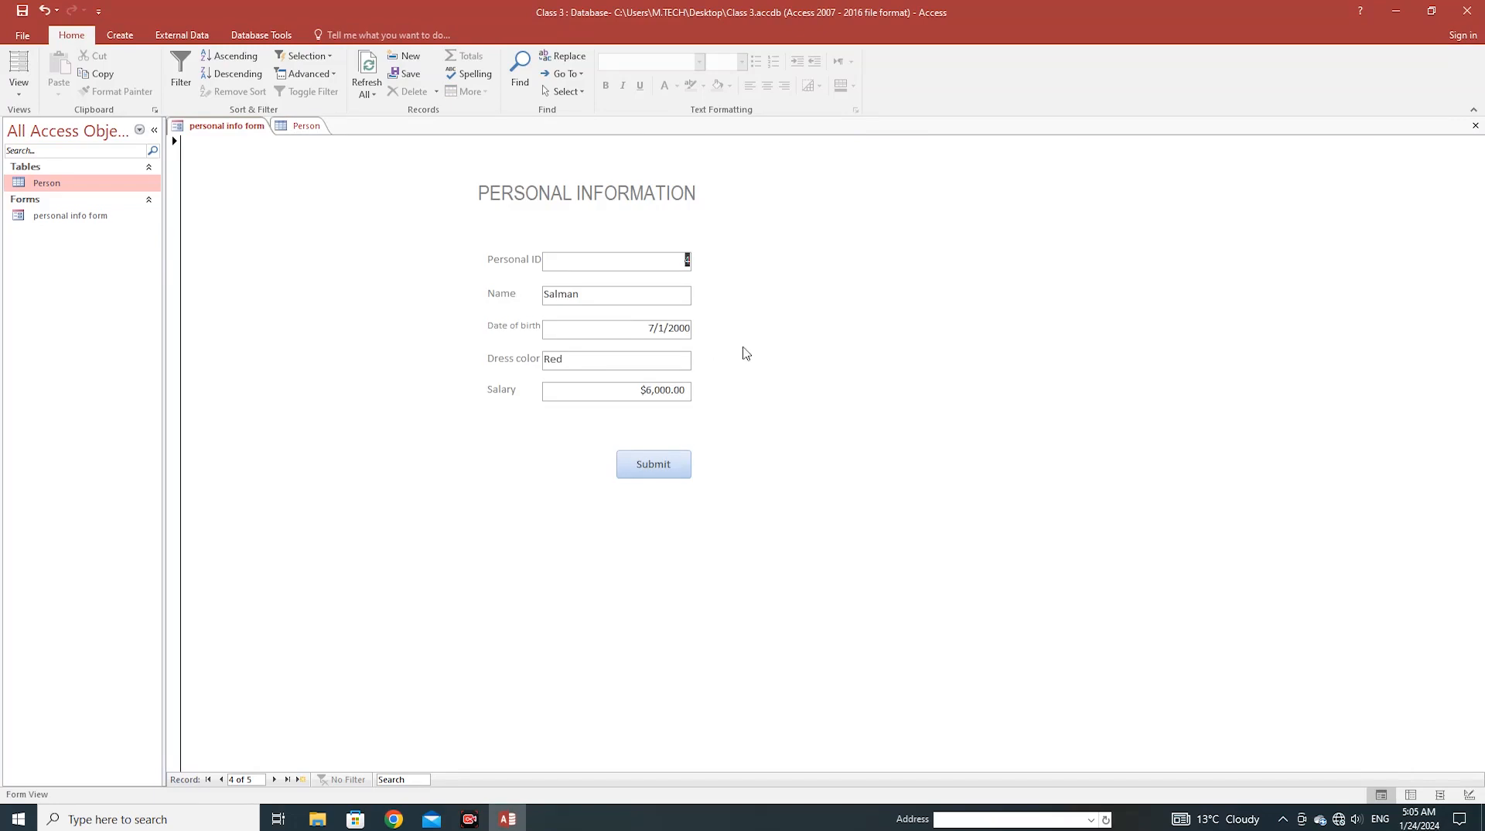